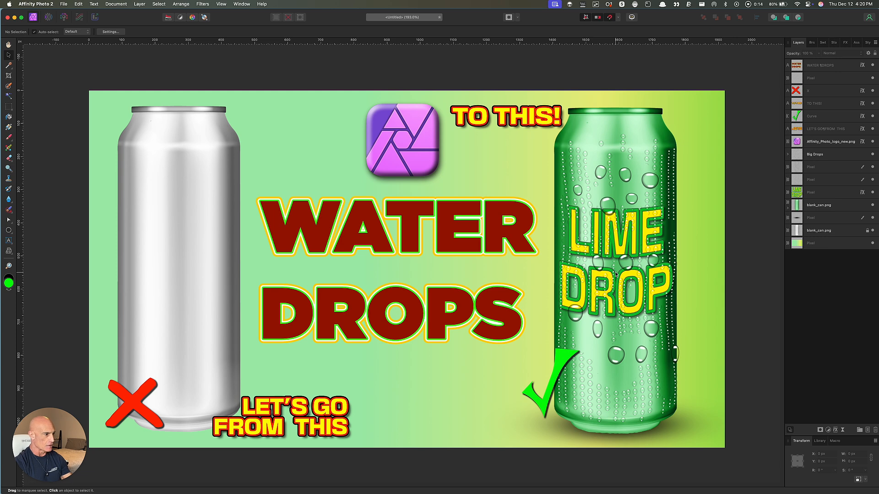
# Create a new 1920 x 1080 px document from the Social Media Story preset.
pyautogui.click(63, 4)
pyautogui.click(69, 14)
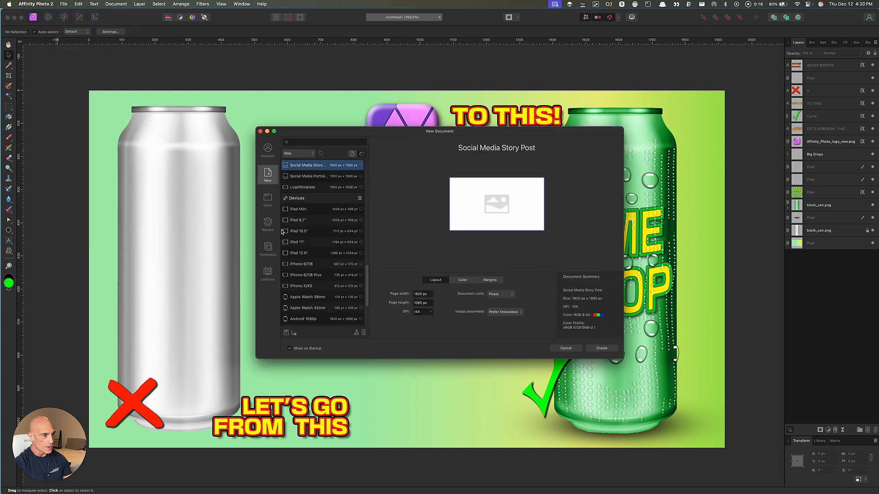
pyautogui.click(599, 348)
pyautogui.scroll(-2, 321, 325)
pyautogui.moveTo(343, 234); pyautogui.dragTo(358, 235)
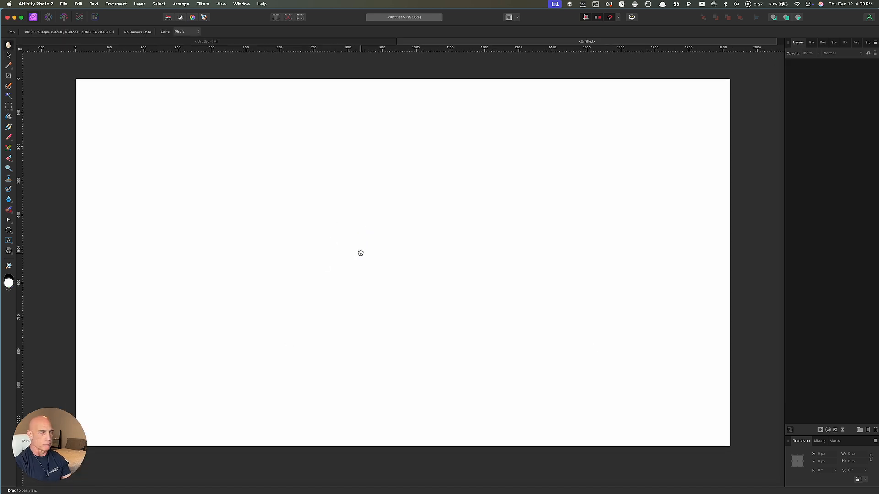
# Place blank_can.png in the document at nearly full canvas height and move it close to the canvas centre.
pyautogui.click(64, 4)
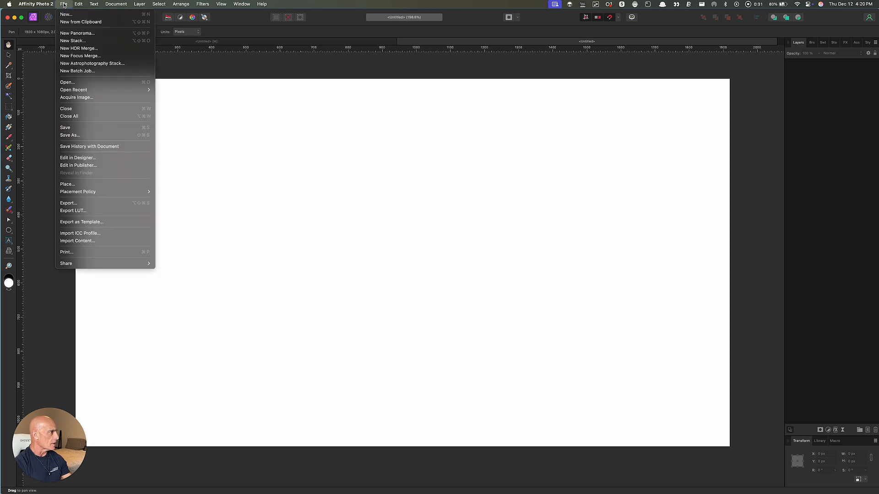
pyautogui.click(74, 185)
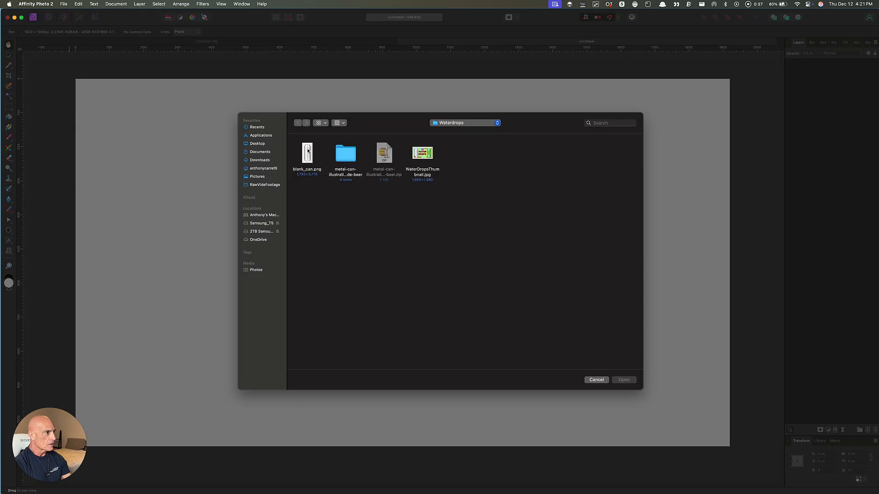
pyautogui.click(308, 151)
pyautogui.click(622, 381)
pyautogui.click(506, 361)
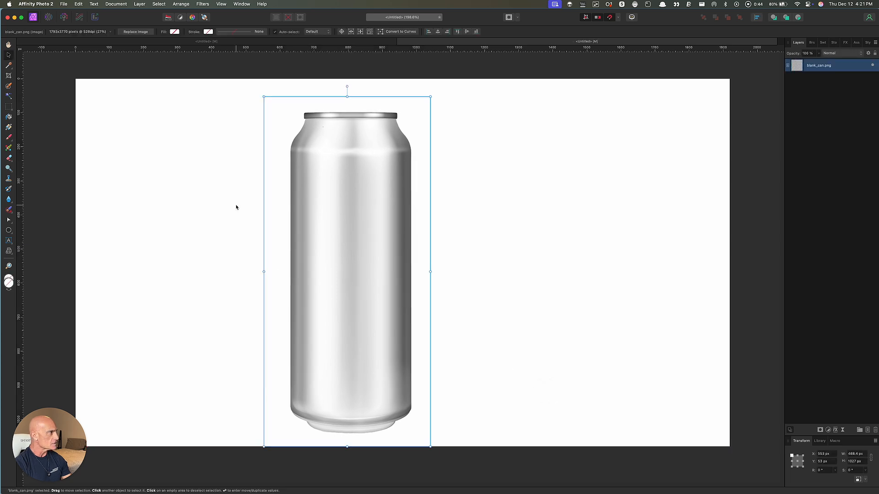
pyautogui.moveTo(362, 259); pyautogui.dragTo(408, 249)
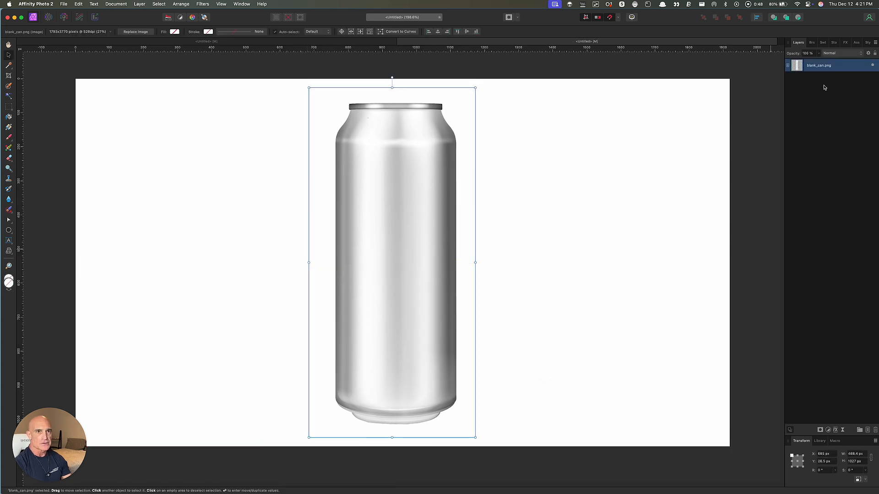
# Add a new pixel layer and put it beneath the blank_can.png layer.
pyautogui.click(825, 87)
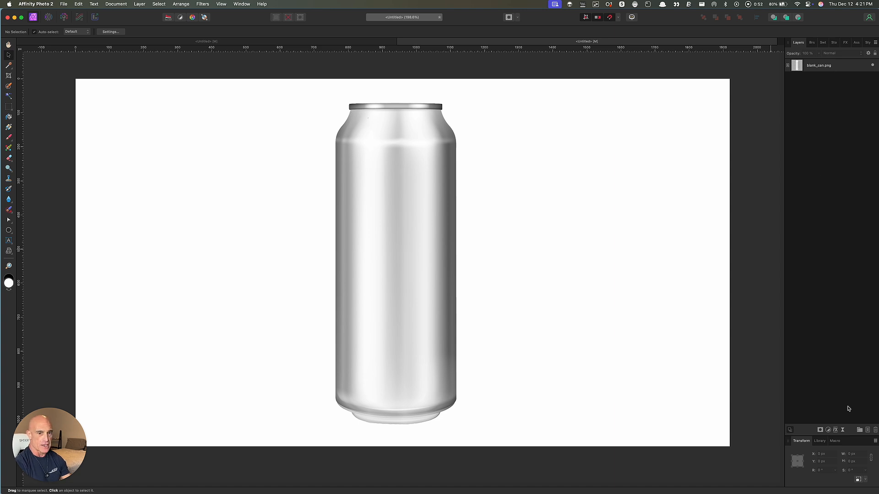
pyautogui.click(866, 431)
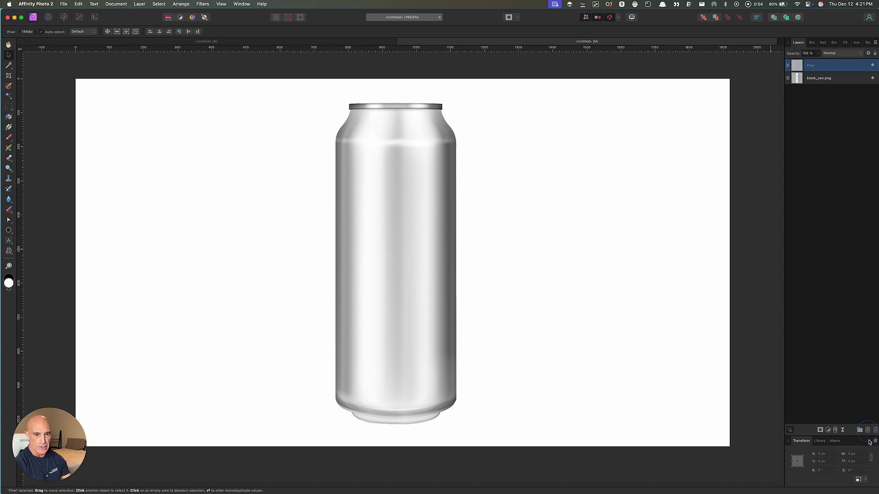
pyautogui.moveTo(828, 67); pyautogui.dragTo(826, 125)
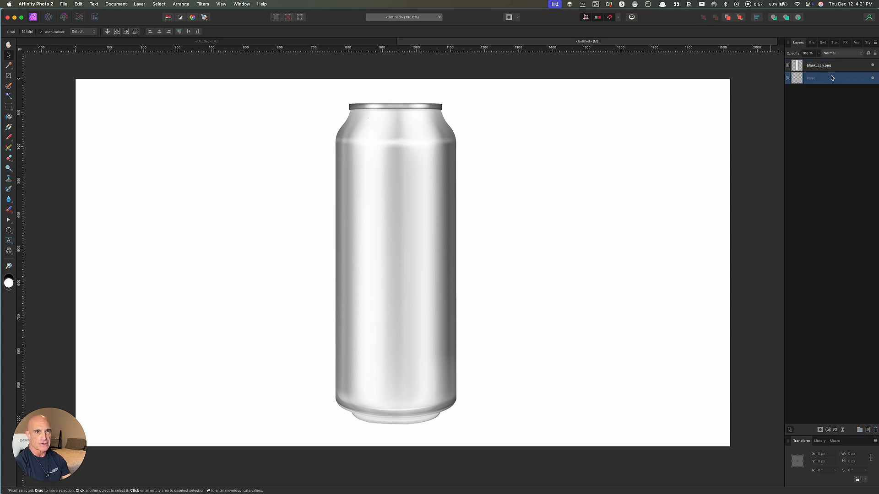
# Fill the pixel layer with a horizontal linear gradient spanning the canvas width and add a colour stop near its middle.
pyautogui.click(8, 129)
pyautogui.moveTo(75, 248); pyautogui.dragTo(730, 251)
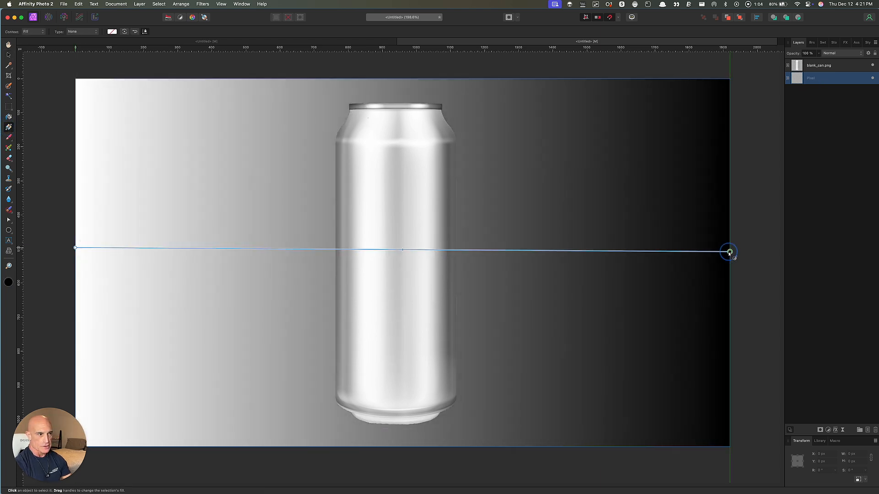
pyautogui.click(397, 250)
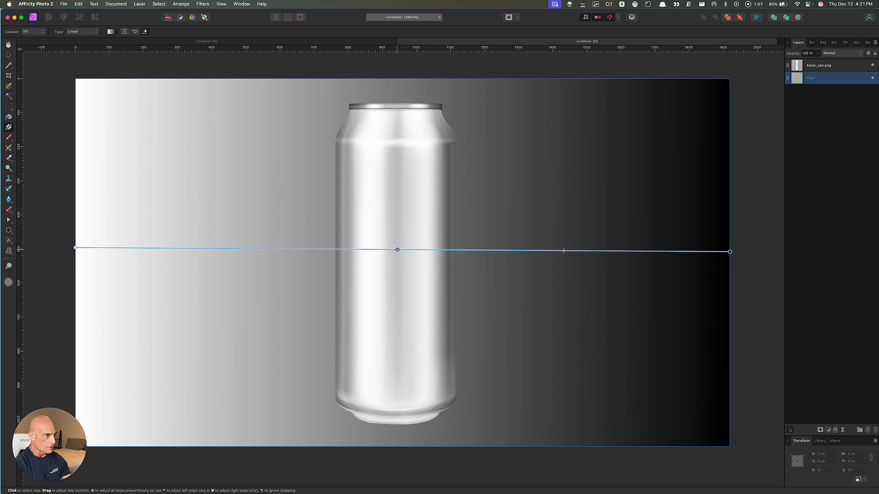
# Change the colour of the gradient's left stop from white to a light green.
pyautogui.click(75, 248)
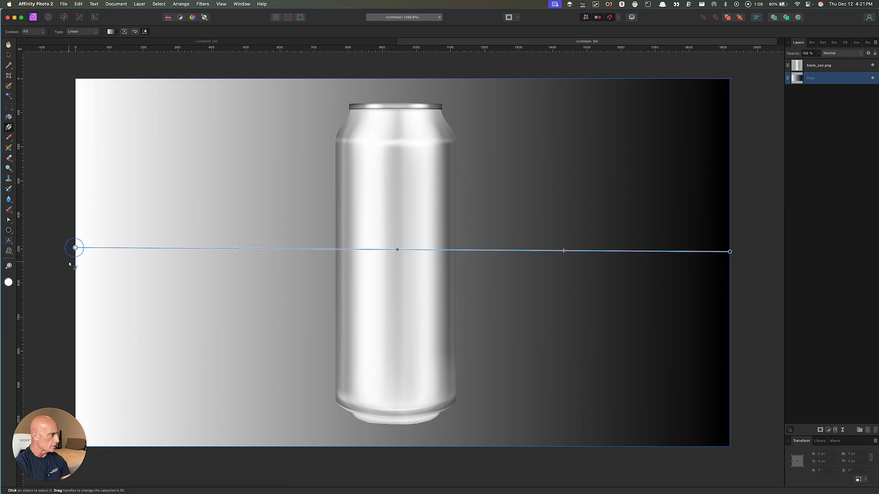
pyautogui.click(10, 282)
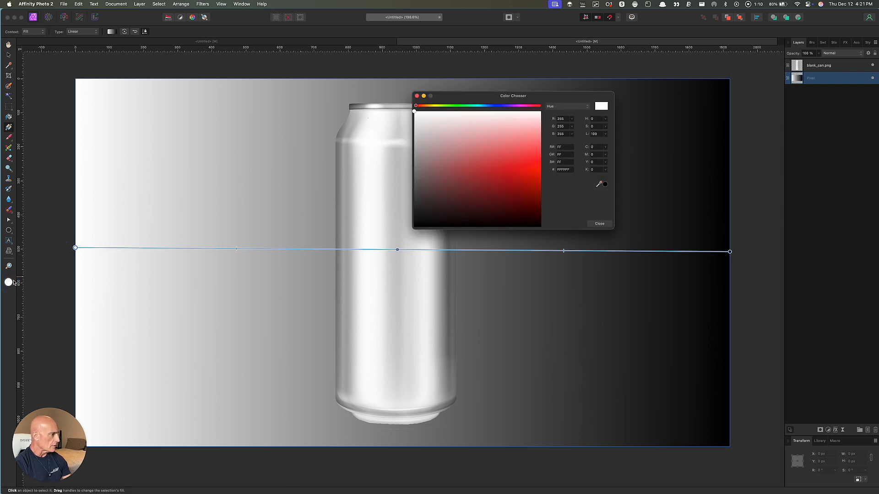
pyautogui.click(458, 106)
pyautogui.click(460, 118)
# Set the gradient's middle stop to the pale yellow-green EBF4C5.
pyautogui.click(397, 250)
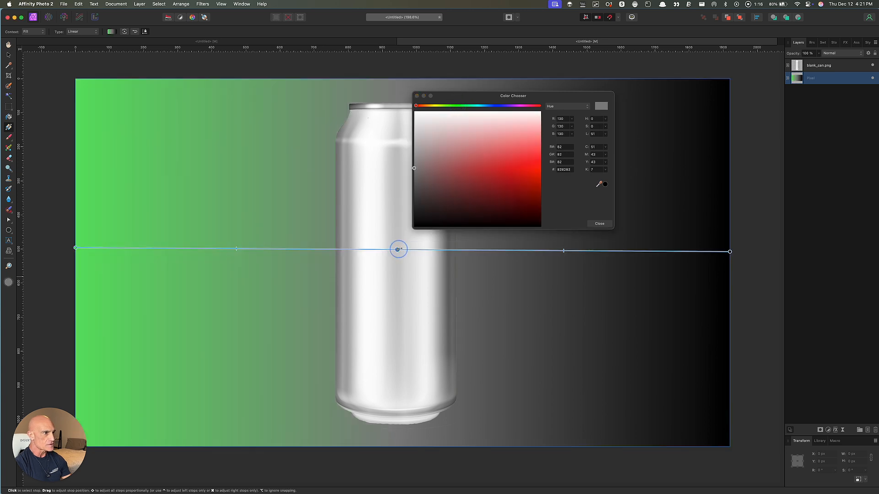
pyautogui.click(441, 106)
pyautogui.moveTo(476, 132); pyautogui.dragTo(502, 127)
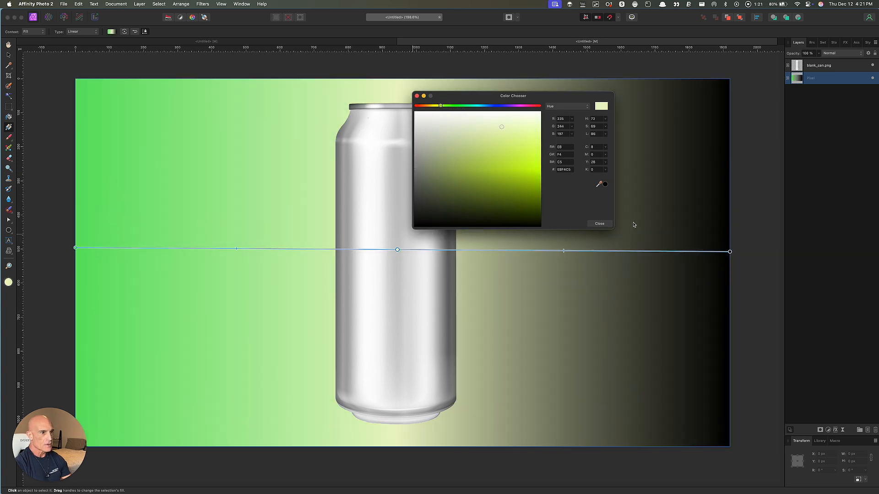
# Set the gradient's right stop to the green 65D354.
pyautogui.click(731, 252)
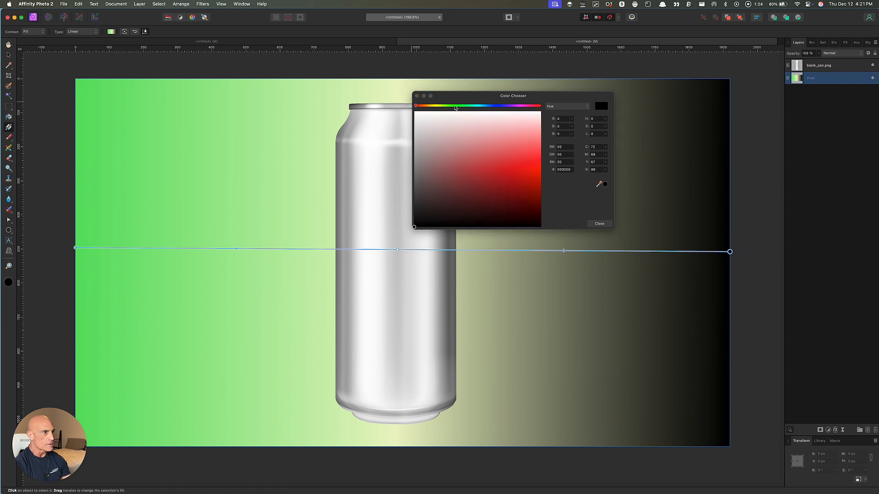
pyautogui.click(455, 105)
pyautogui.moveTo(488, 143)
pyautogui.mouseDown()
pyautogui.moveTo(474, 152)
pyautogui.moveTo(489, 161)
pyautogui.mouseUp()
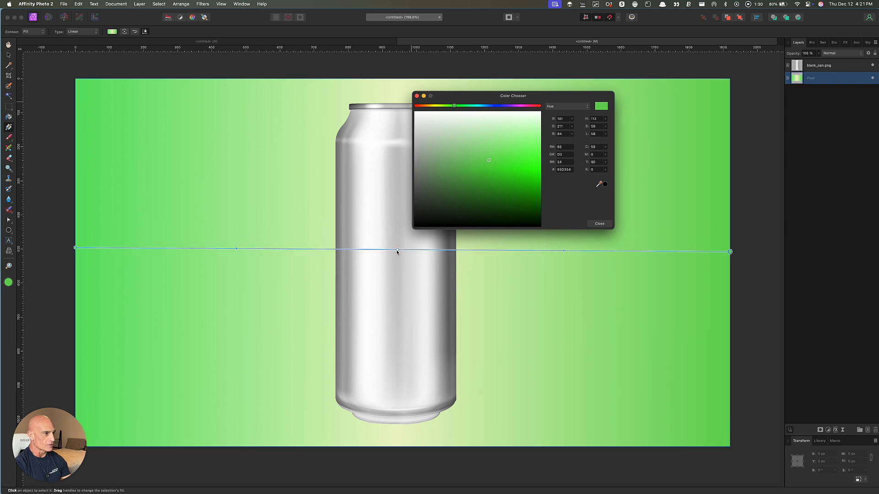
# Recolour the gradient's middle stop to a stronger yellow and close the colour chooser.
pyautogui.click(436, 106)
pyautogui.moveTo(516, 154)
pyautogui.mouseDown()
pyautogui.moveTo(510, 160)
pyautogui.moveTo(514, 150)
pyautogui.mouseUp()
pyautogui.click(598, 223)
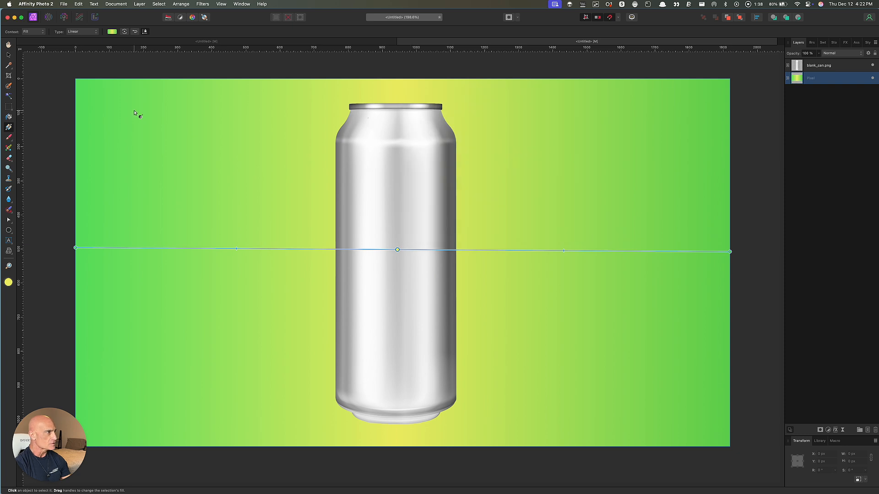
# Centre the can image horizontally on the canvas, leaving the gradient background in place.
pyautogui.click(8, 55)
pyautogui.moveTo(406, 222); pyautogui.dragTo(408, 223)
pyautogui.press('cmd+z')
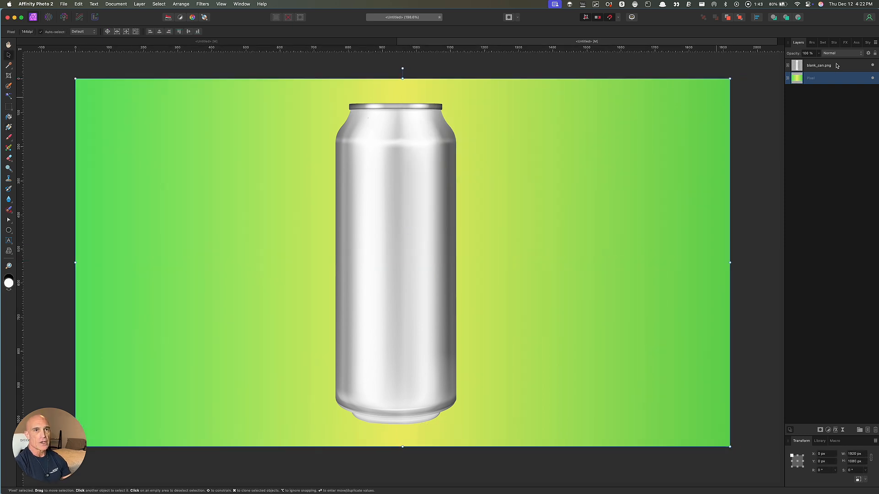
pyautogui.click(836, 67)
pyautogui.moveTo(387, 275); pyautogui.dragTo(398, 274)
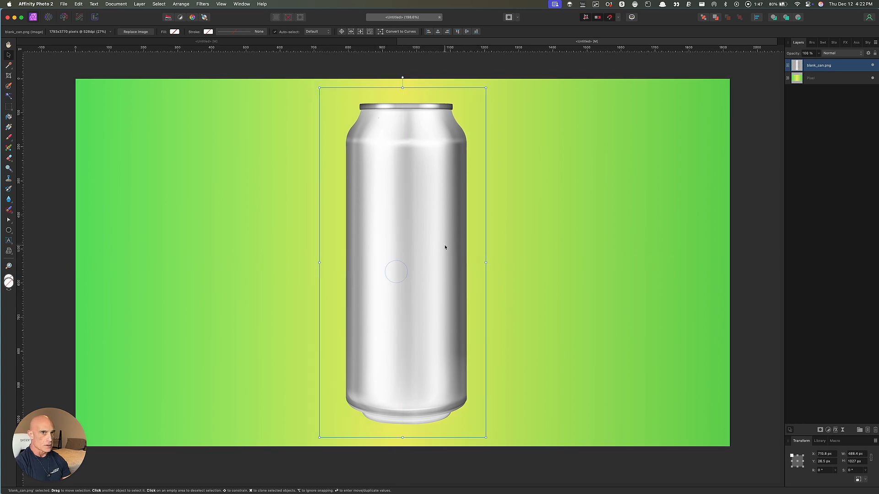
# Add a Recolor adjustment and nest it inside the blank_can.png layer so it affects only the can.
pyautogui.click(828, 431)
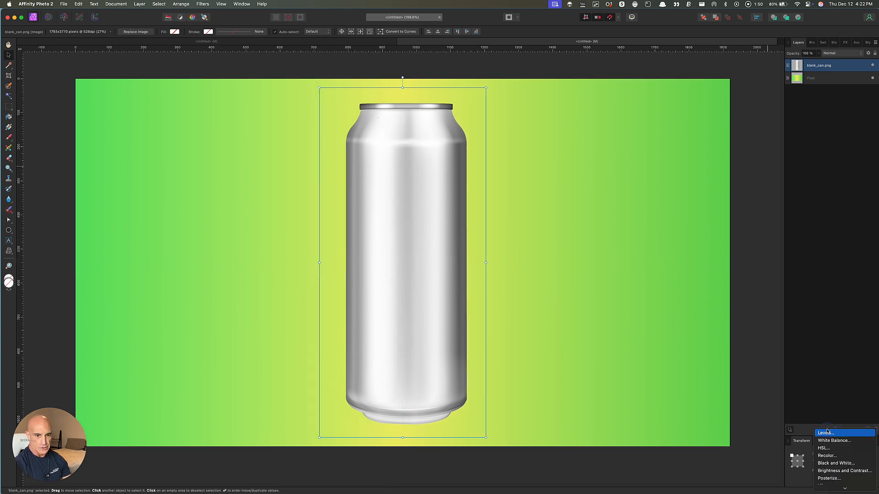
pyautogui.click(827, 455)
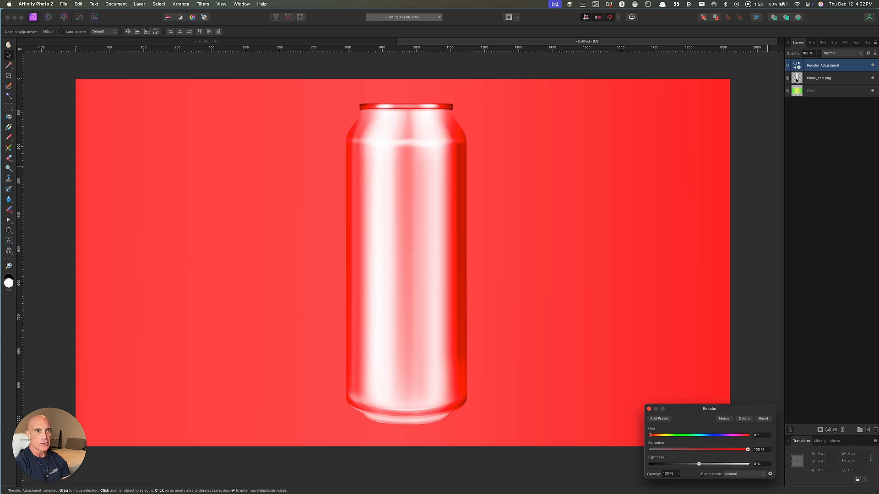
pyautogui.moveTo(817, 67); pyautogui.dragTo(818, 81)
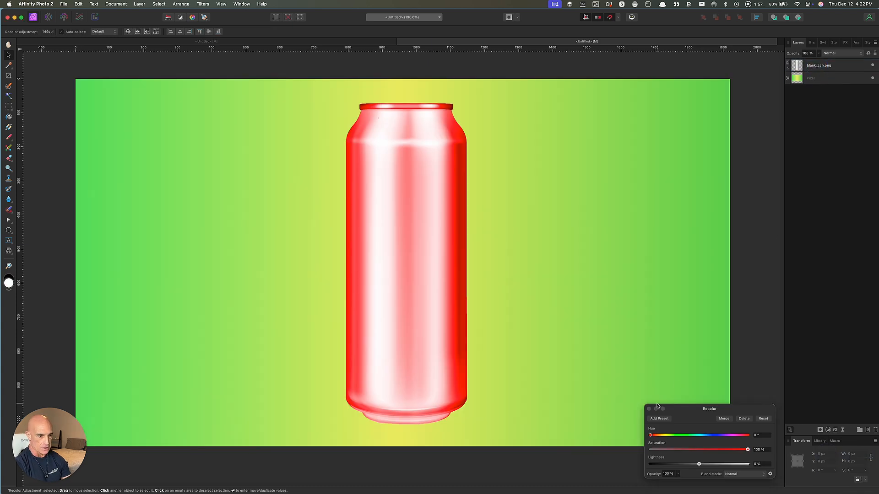
# Tint the can green by setting the Recolor hue to 149°, blend mode to Linear Burn and lightness to 15%.
pyautogui.moveTo(650, 435); pyautogui.dragTo(692, 436)
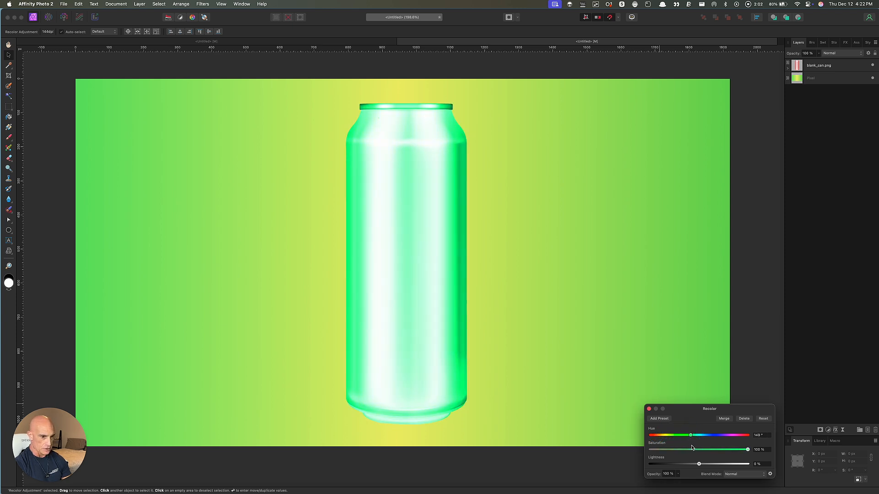
pyautogui.click(733, 476)
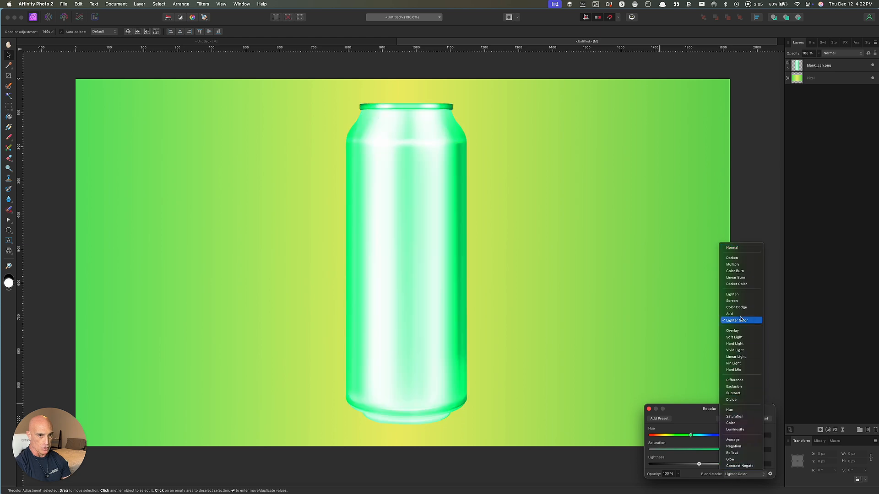
pyautogui.click(734, 278)
pyautogui.moveTo(700, 467); pyautogui.dragTo(748, 456)
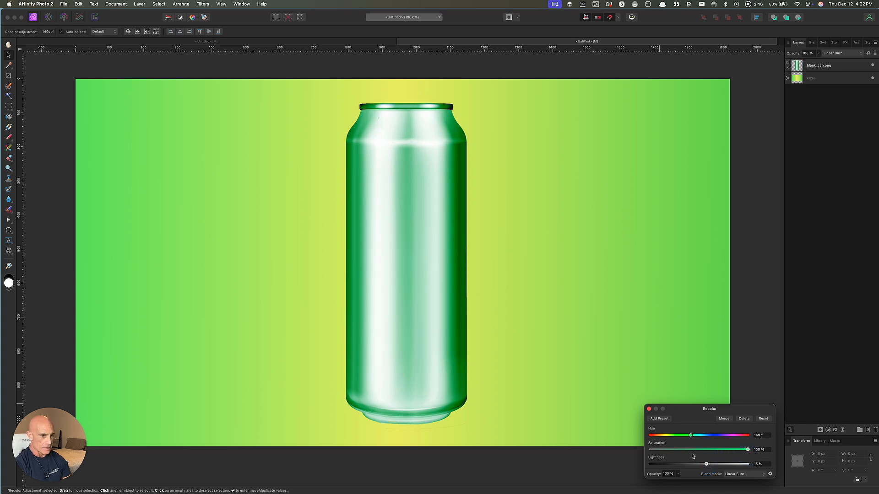
pyautogui.click(649, 409)
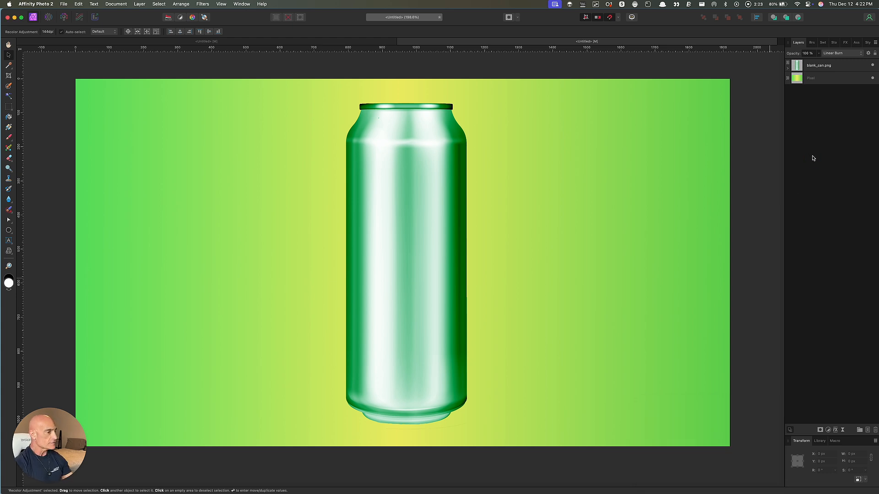
# Add 67 pt Art Text reading "LIME" and "DROP" on two lines across the middle of the can.
pyautogui.click(8, 241)
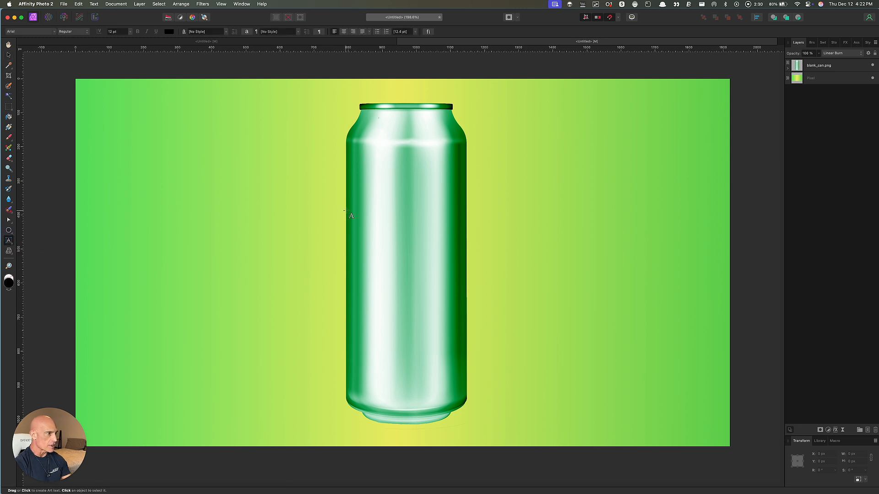
pyautogui.moveTo(348, 212); pyautogui.dragTo(361, 252)
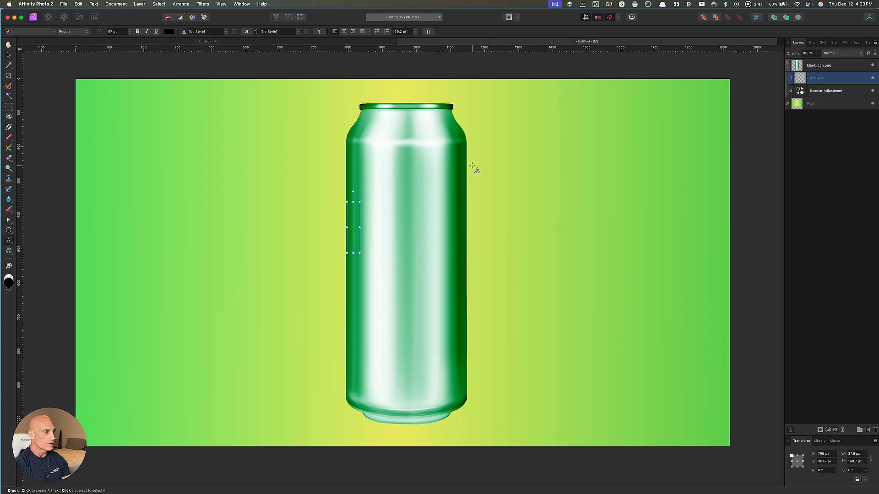
pyautogui.write('LIME')
pyautogui.press('Return')
pyautogui.write('DROP')
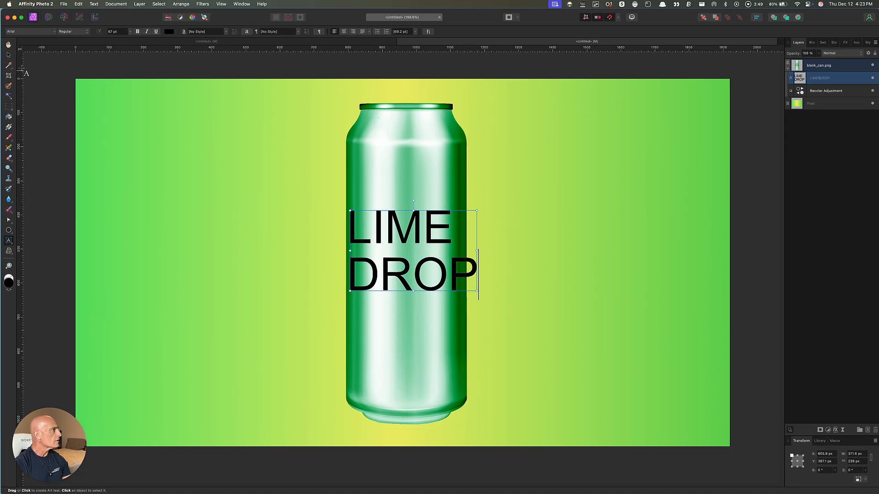
pyautogui.press('Escape')
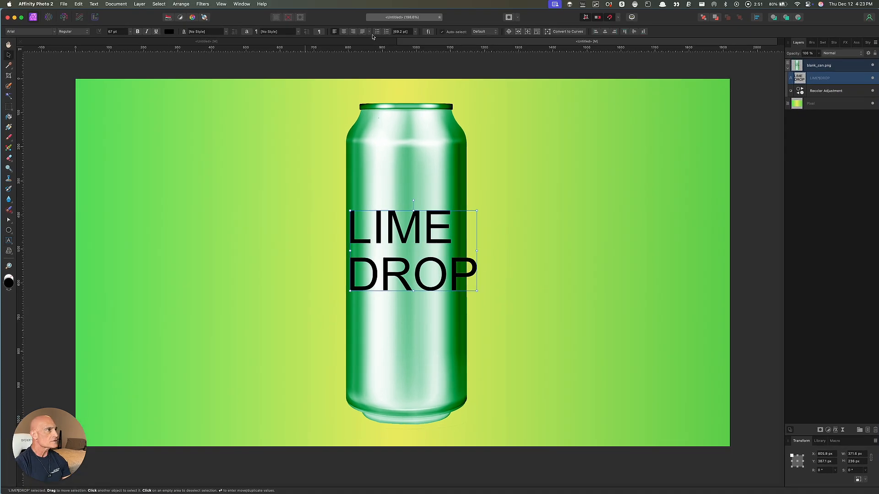
# Centre-align the LIME DROP text over the can and set its font to Basement Grotesque.
pyautogui.click(343, 32)
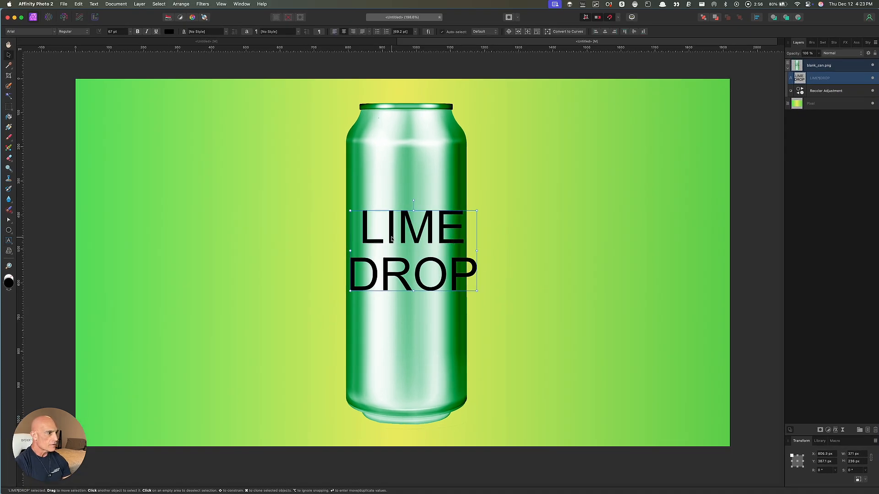
pyautogui.moveTo(388, 236); pyautogui.dragTo(383, 239)
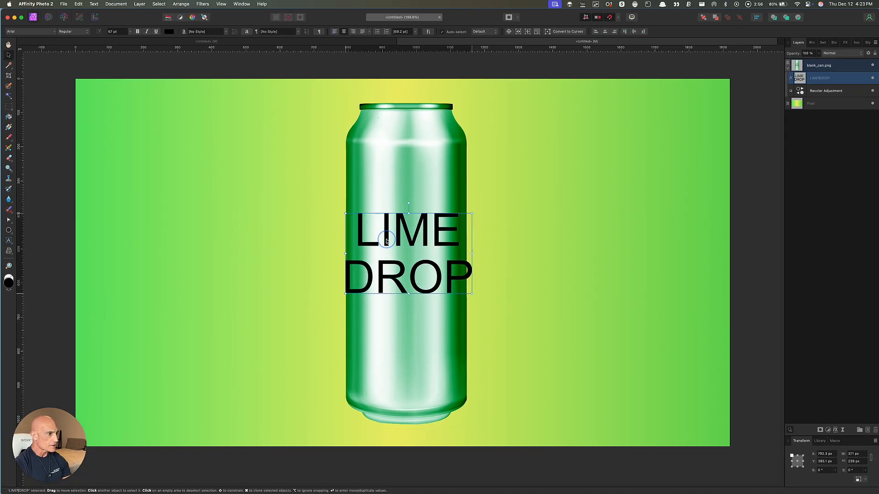
pyautogui.click(29, 33)
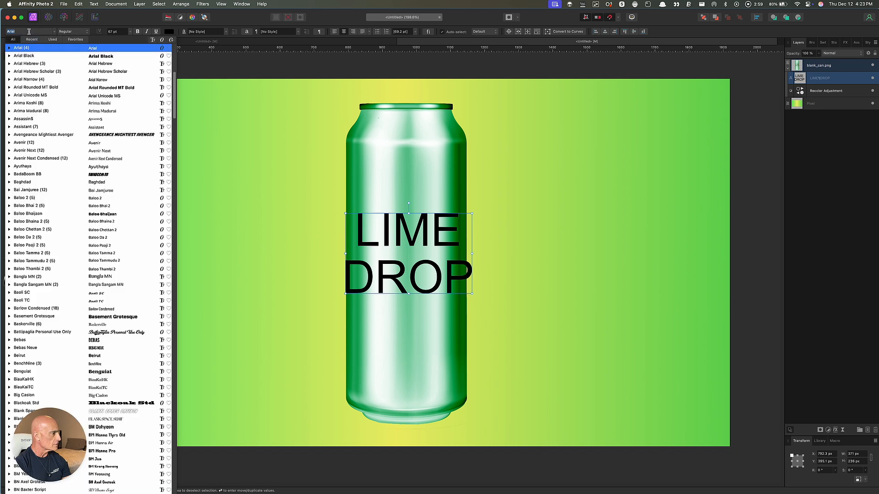
pyautogui.click(95, 317)
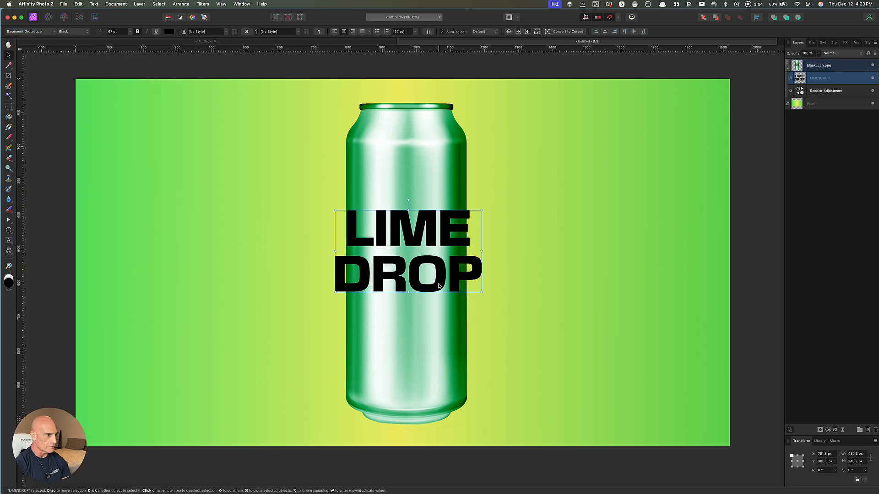
# Narrow the LIME DROP text to about 340 px wide to fit the can and give it a yellow FFF300 Color Overlay.
pyautogui.moveTo(482, 251); pyautogui.dragTo(464, 258)
pyautogui.moveTo(335, 251); pyautogui.dragTo(348, 251)
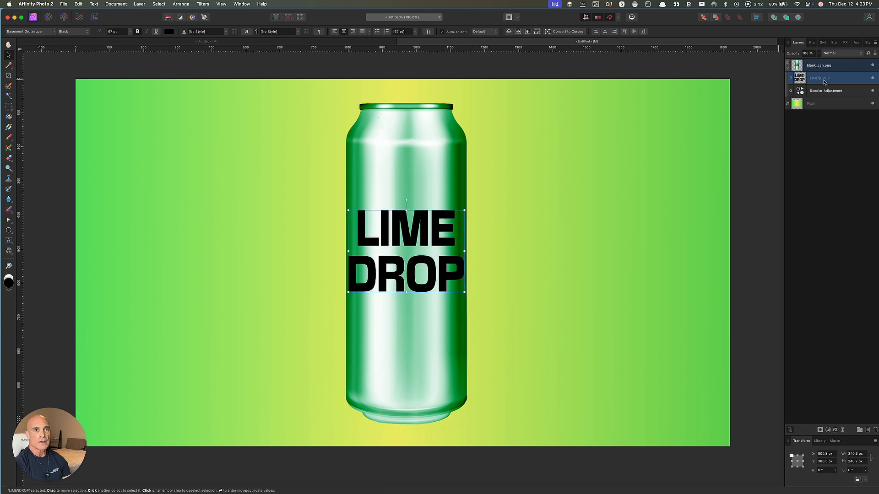
pyautogui.click(835, 430)
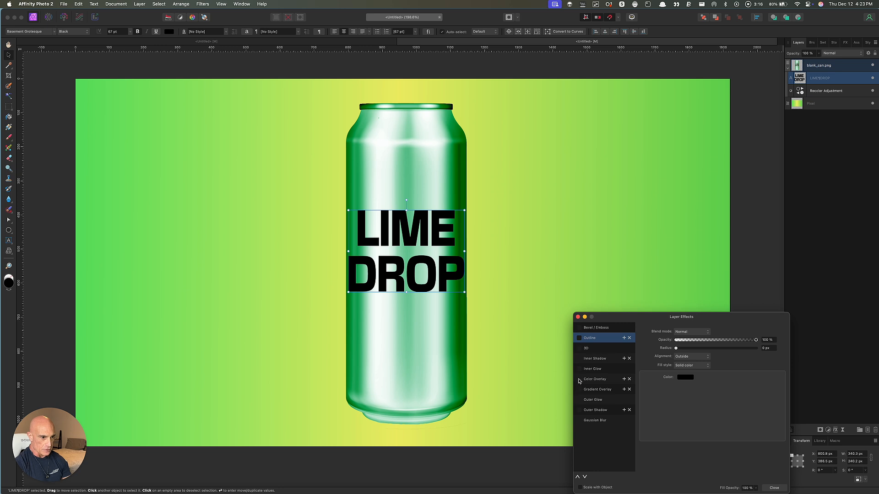
pyautogui.click(579, 379)
pyautogui.click(683, 347)
pyautogui.moveTo(707, 408); pyautogui.dragTo(724, 427)
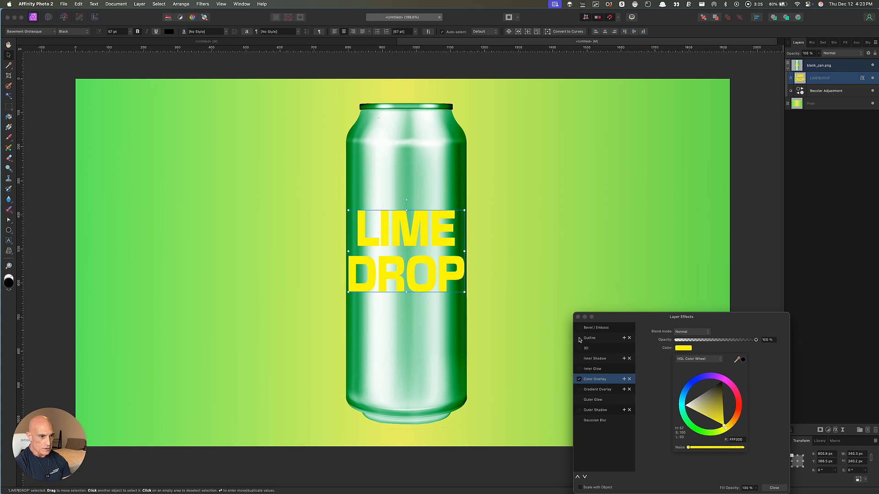
# Add a thin black Outline effect and a lime-green Outline with a 5.5 px radius around the LIME DROP text.
pyautogui.click(579, 338)
pyautogui.click(624, 338)
pyautogui.click(624, 348)
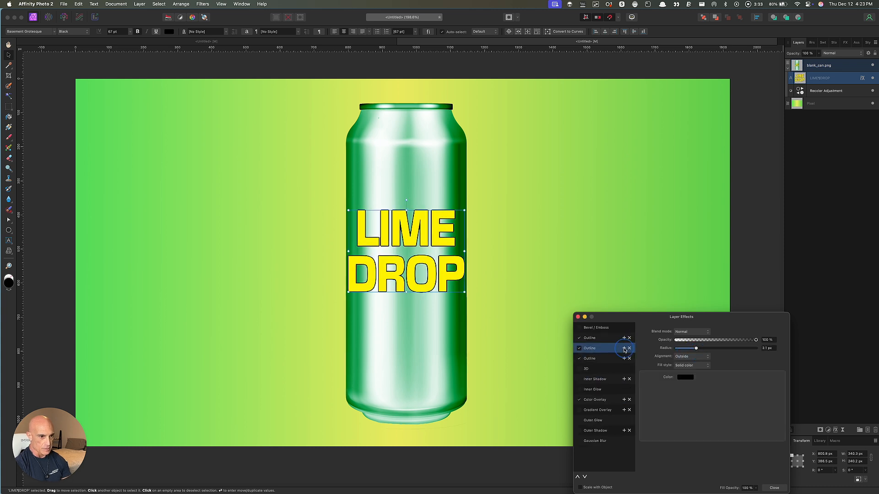
pyautogui.click(685, 378)
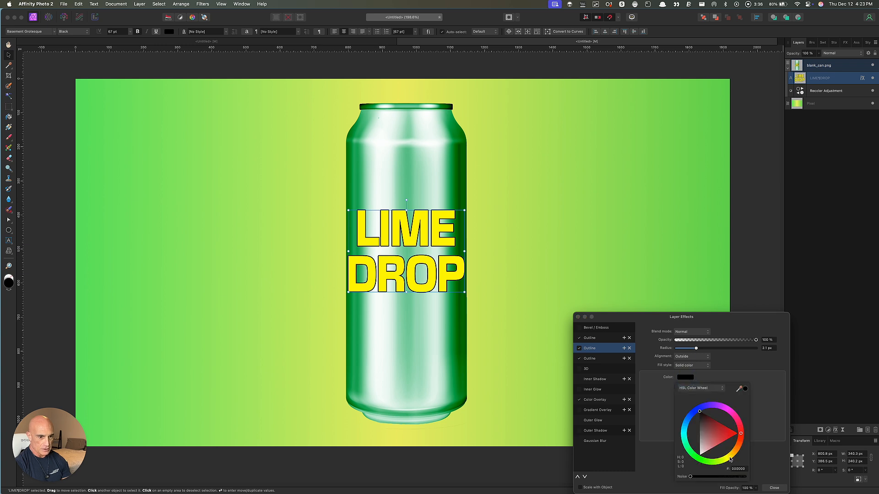
pyautogui.moveTo(725, 459); pyautogui.dragTo(719, 461)
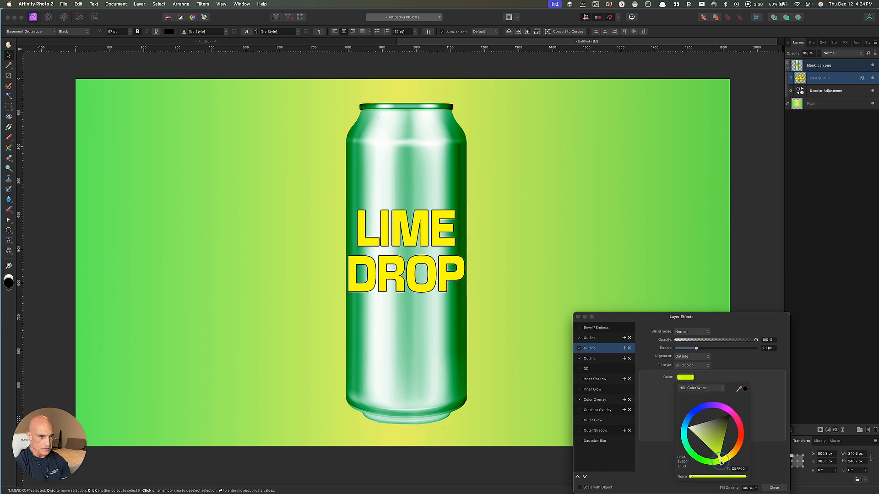
pyautogui.moveTo(696, 348); pyautogui.dragTo(702, 348)
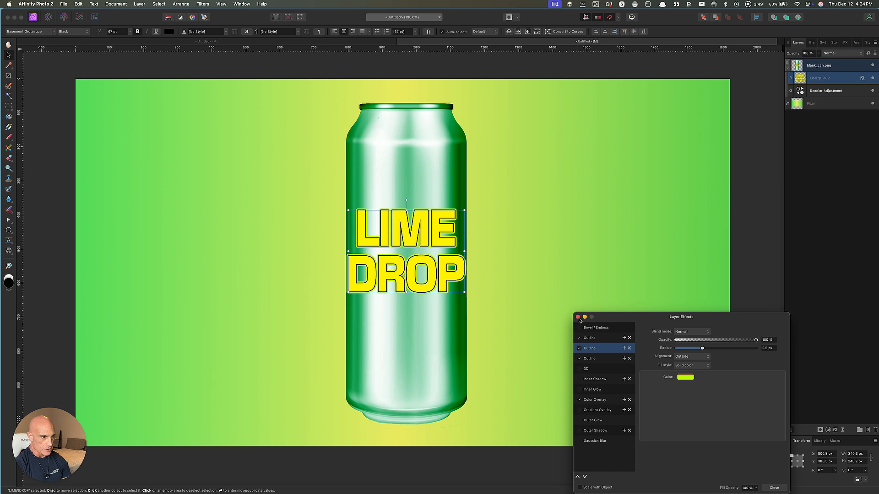
pyautogui.click(578, 318)
# Move the LIME DROP text slightly down the can, and rasterize and trim it with its layer effects baked in.
pyautogui.moveTo(402, 290); pyautogui.dragTo(402, 293)
pyautogui.rightClick(831, 80)
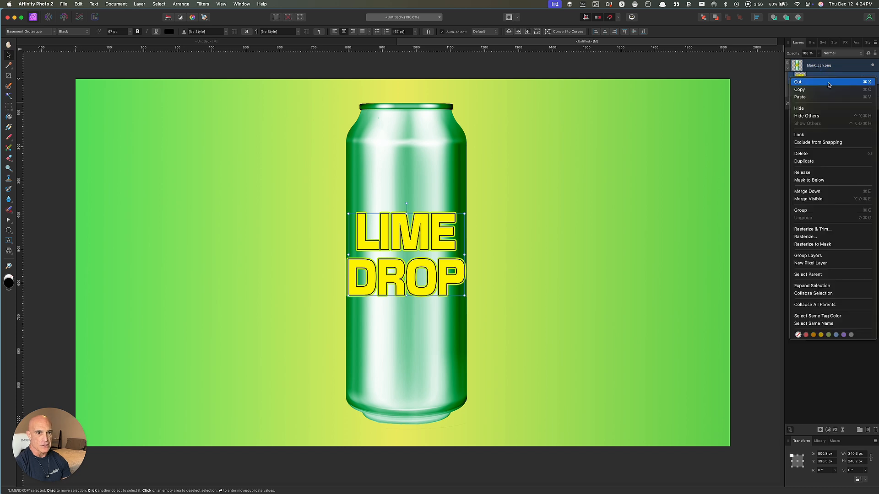
pyautogui.click(829, 229)
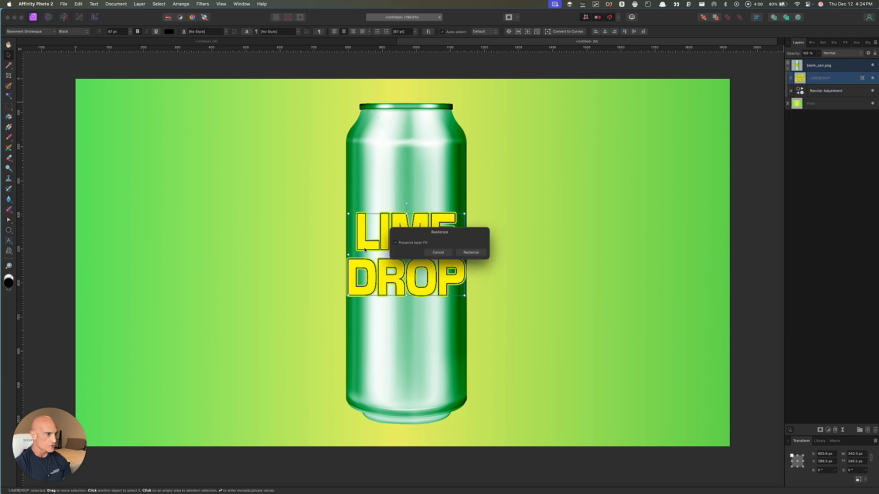
pyautogui.click(471, 252)
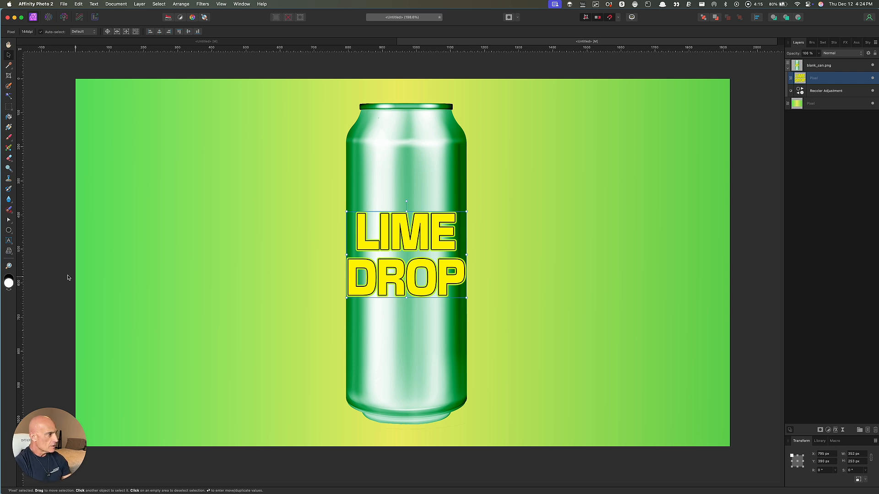
# Mesh-warp the LIME DROP lettering so its upper and lower edges bow slightly downward around the can, and apply the warp.
pyautogui.click(9, 252)
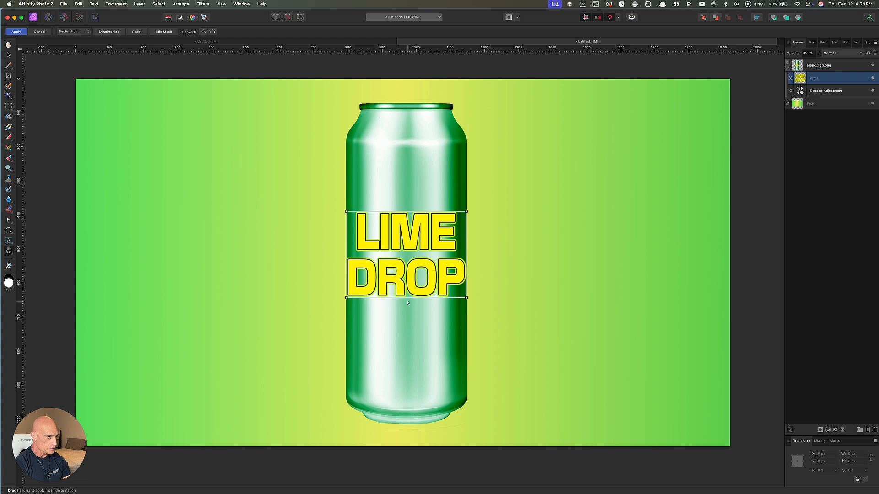
pyautogui.moveTo(408, 304); pyautogui.dragTo(406, 305)
pyautogui.moveTo(408, 215); pyautogui.dragTo(407, 218)
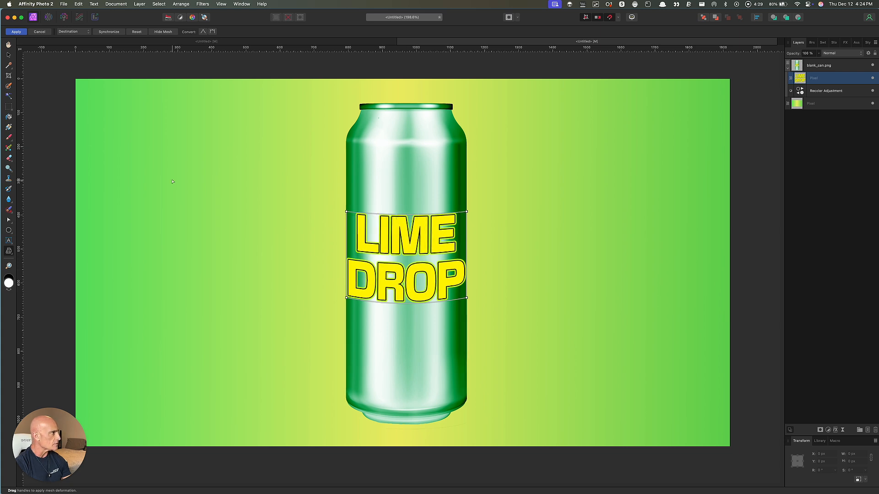
pyautogui.click(16, 32)
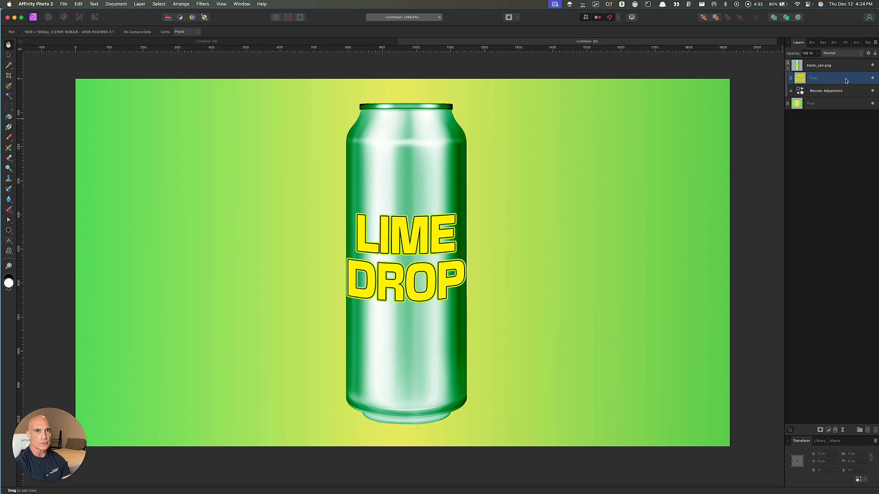
# Add an Outer Shadow to the lettering with 7.1 px radius, 3.3 px offset, 24% intensity and increased opacity.
pyautogui.click(836, 430)
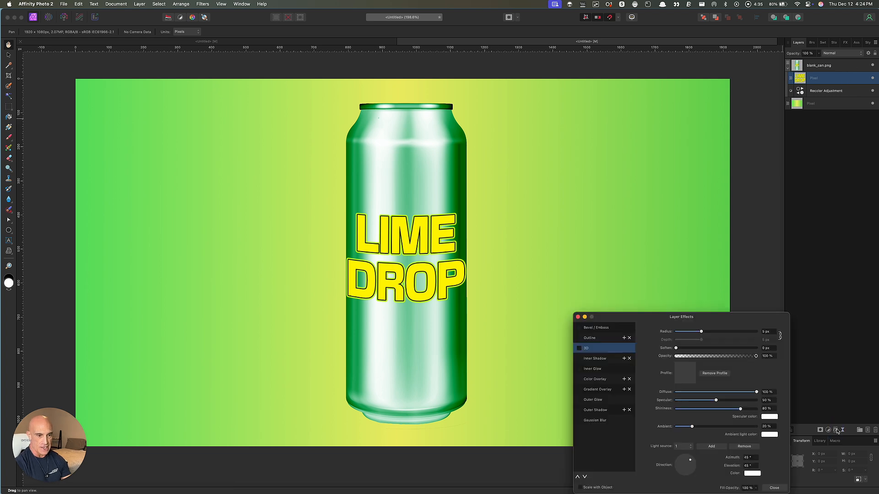
pyautogui.click(579, 410)
pyautogui.moveTo(678, 351); pyautogui.dragTo(706, 355)
pyautogui.moveTo(707, 354); pyautogui.dragTo(699, 360)
pyautogui.moveTo(676, 366); pyautogui.dragTo(697, 374)
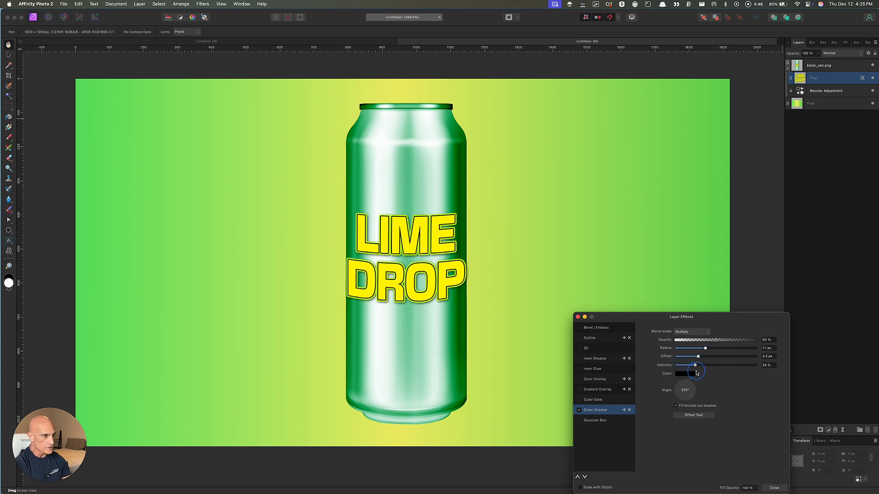
pyautogui.moveTo(716, 341); pyautogui.dragTo(733, 347)
pyautogui.press('Return')
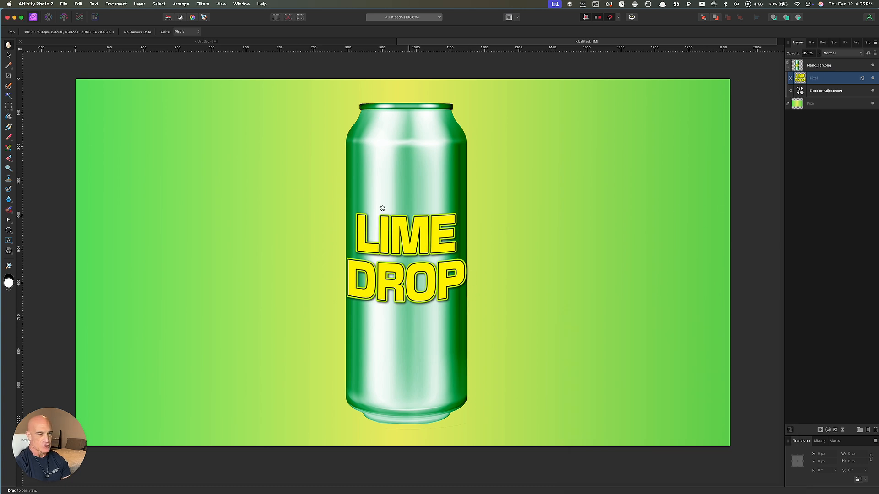
# Scale the lettering down slightly, nudge it right to centre it within the can's edges, and deselect it.
pyautogui.click(8, 55)
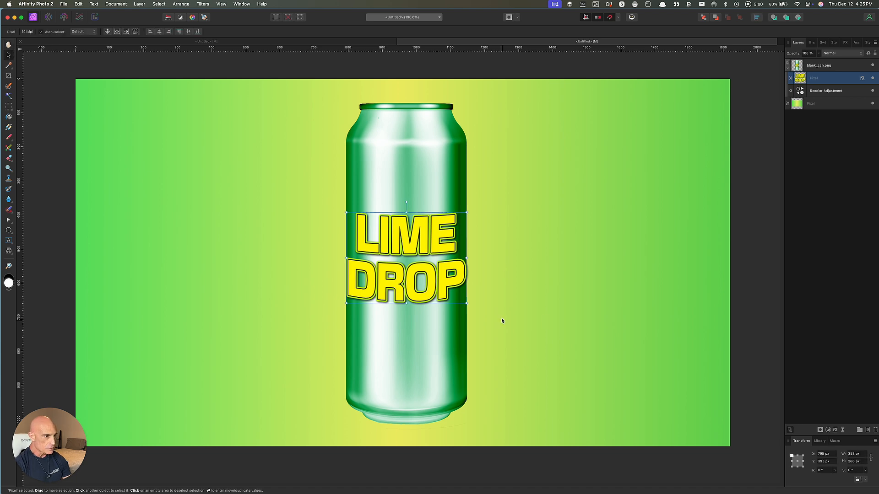
pyautogui.moveTo(466, 303); pyautogui.dragTo(464, 301)
pyautogui.press('Right')
pyautogui.press('Right')
pyautogui.press('super+d')
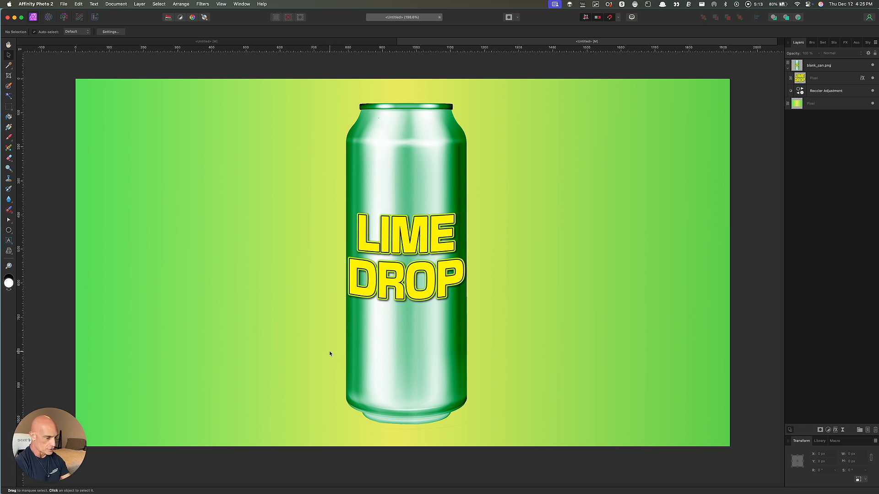
# Add a pixel layer above blank_can.png and paint one round white dab beside the can using a 100% hardness brush.
pyautogui.click(839, 67)
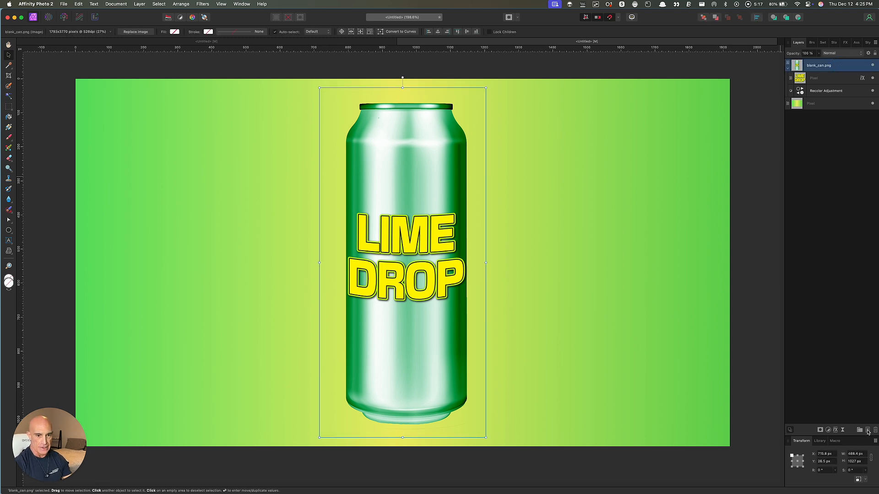
pyautogui.click(868, 431)
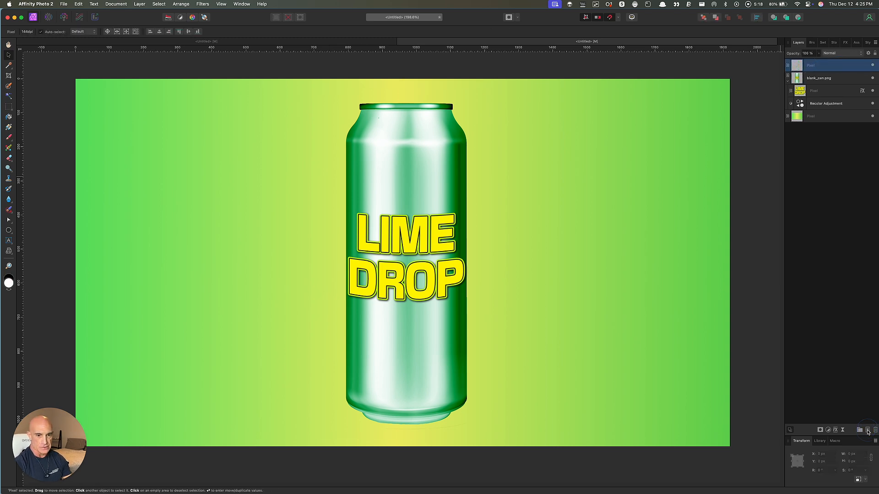
pyautogui.click(8, 137)
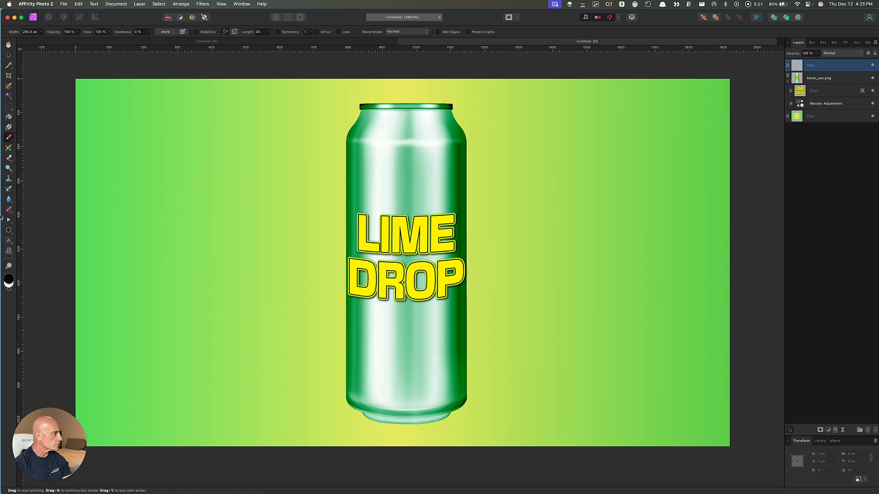
pyautogui.click(10, 286)
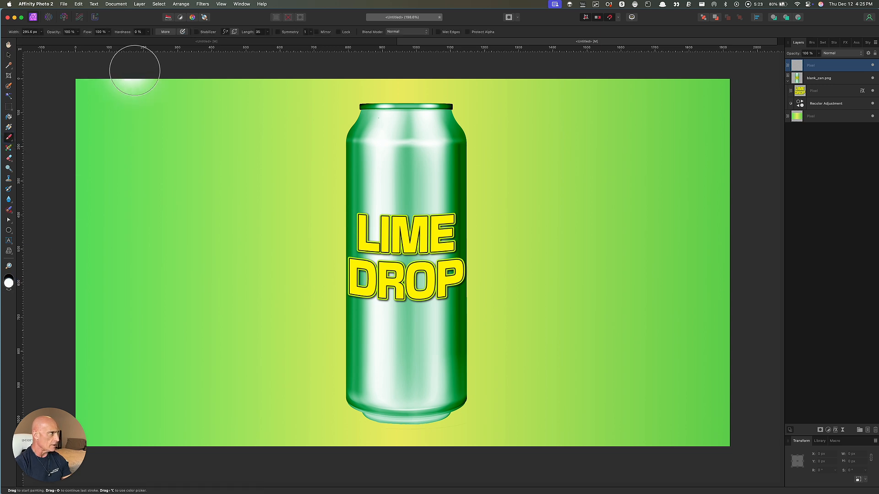
pyautogui.click(147, 32)
pyautogui.moveTo(147, 39); pyautogui.dragTo(226, 42)
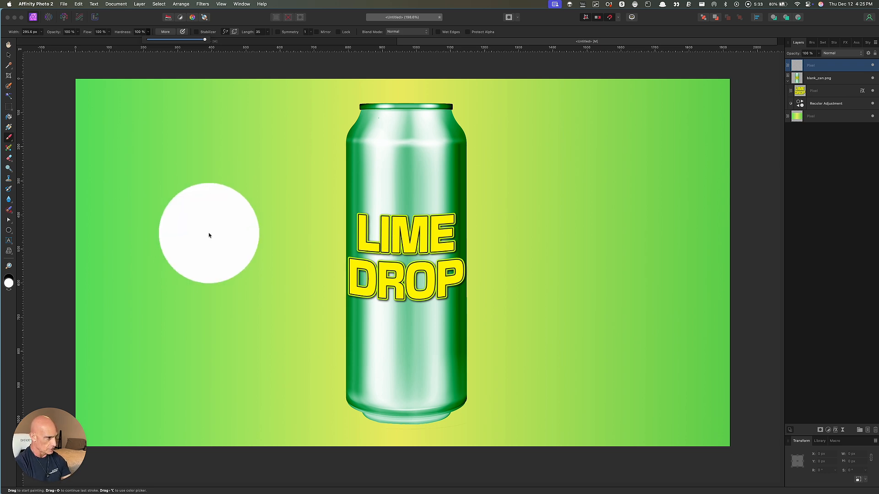
pyautogui.click(209, 236)
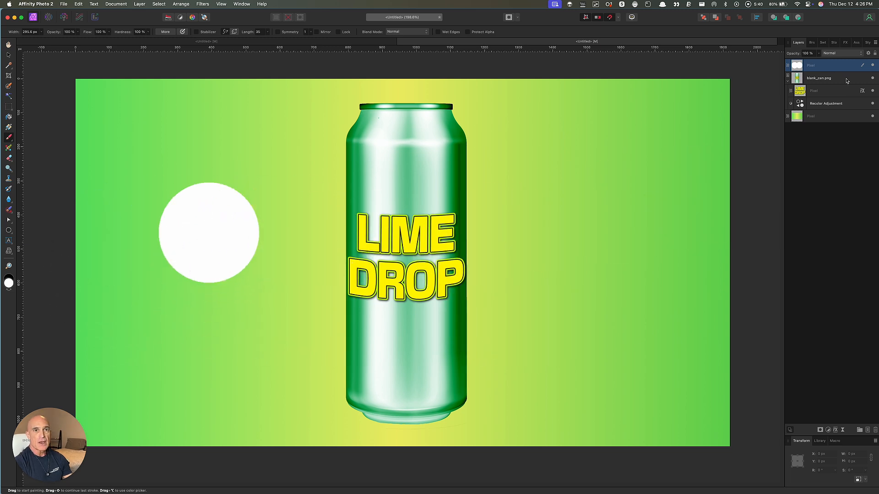
# Set the white circle layer's Fill Opacity to 0% in its blend options.
pyautogui.click(868, 53)
pyautogui.click(771, 192)
pyautogui.moveTo(770, 198); pyautogui.dragTo(697, 201)
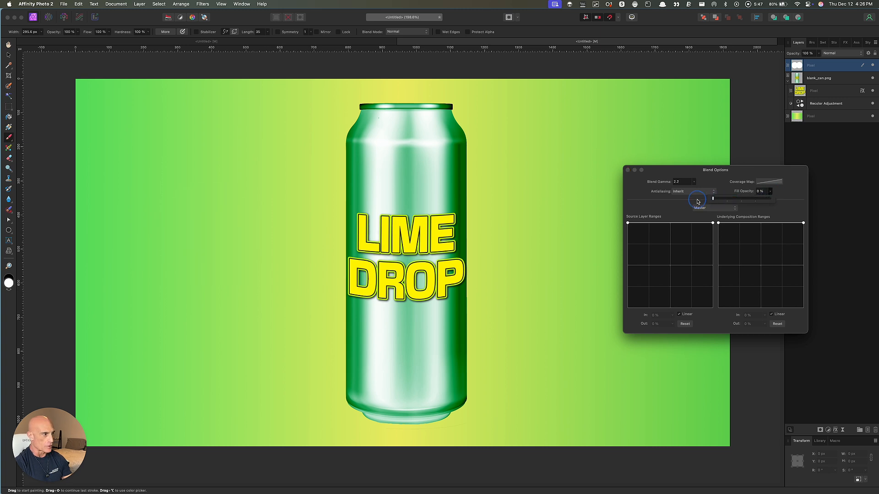
pyautogui.click(627, 170)
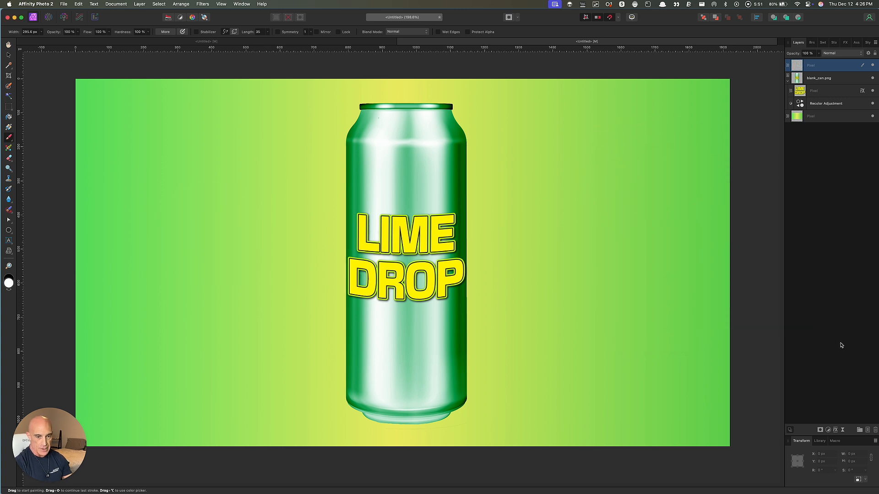
# Add an Inner Shadow to the circle layer with a radius of about 35 px and 28% intensity.
pyautogui.click(836, 429)
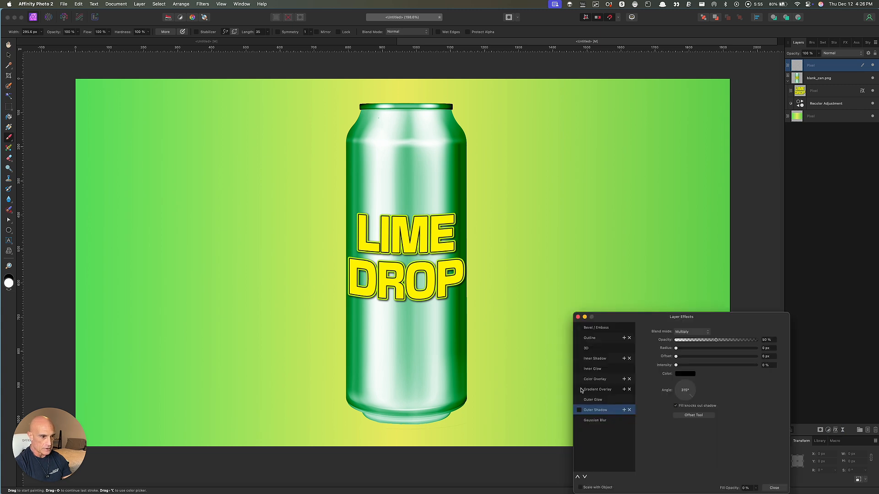
pyautogui.click(579, 359)
pyautogui.moveTo(677, 350); pyautogui.dragTo(719, 351)
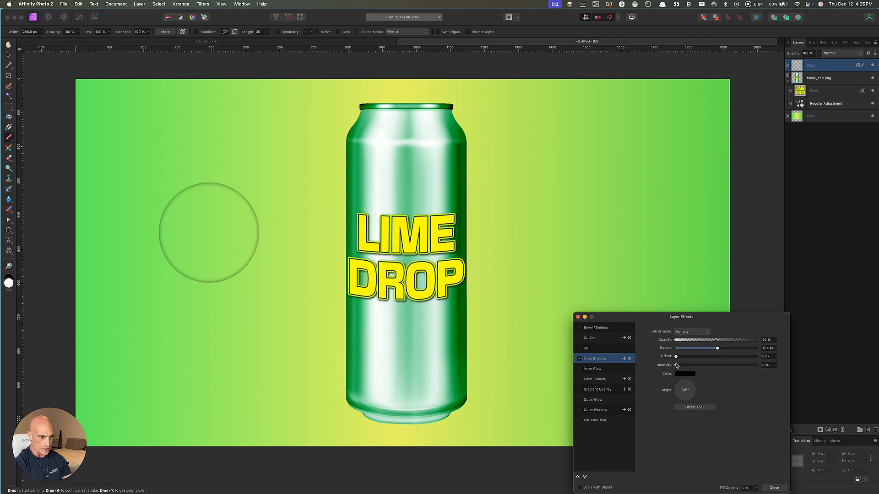
pyautogui.moveTo(676, 366); pyautogui.dragTo(735, 351)
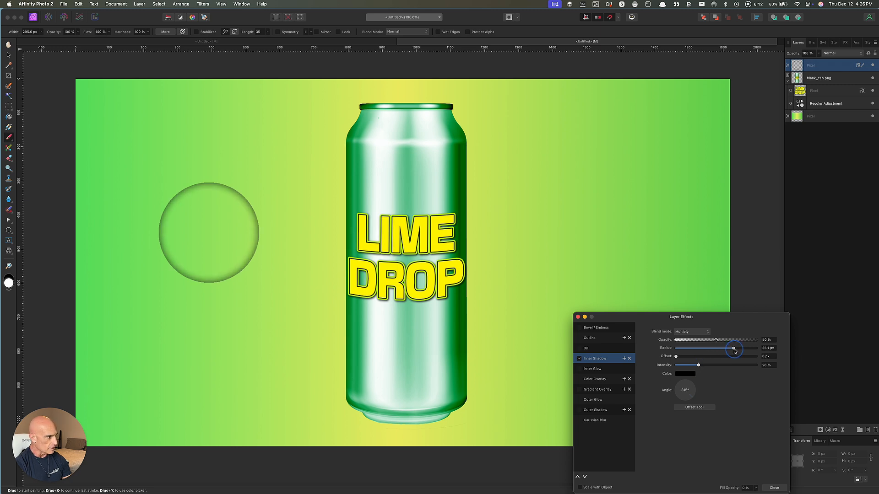
pyautogui.click(578, 317)
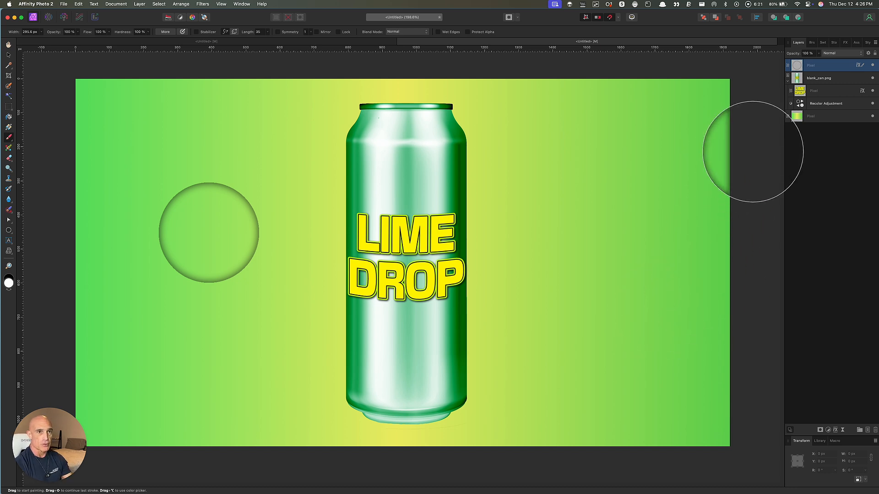
# Rasterize and trim the circle layer without preserving its layer effects as editable.
pyautogui.rightClick(824, 66)
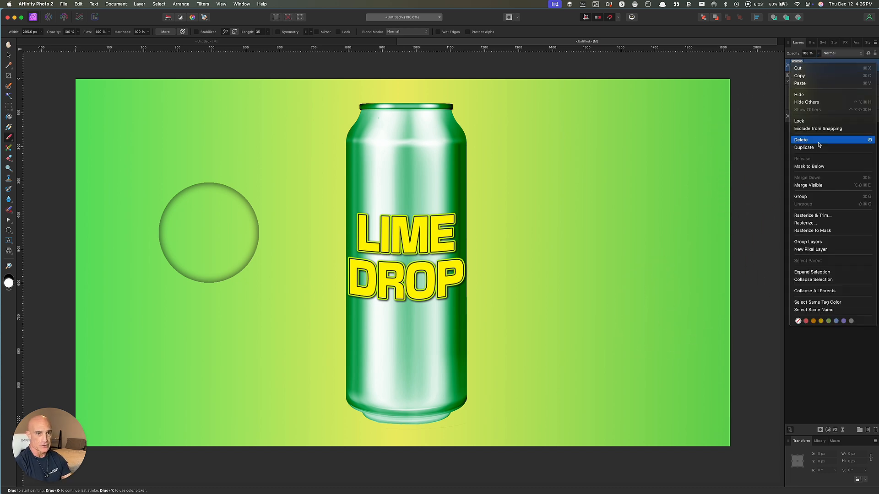
pyautogui.click(814, 215)
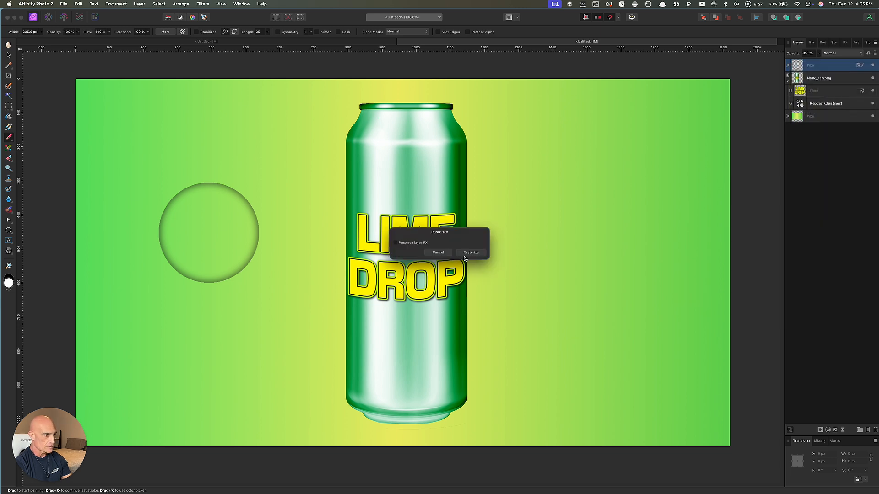
pyautogui.click(472, 253)
pyautogui.click(248, 270)
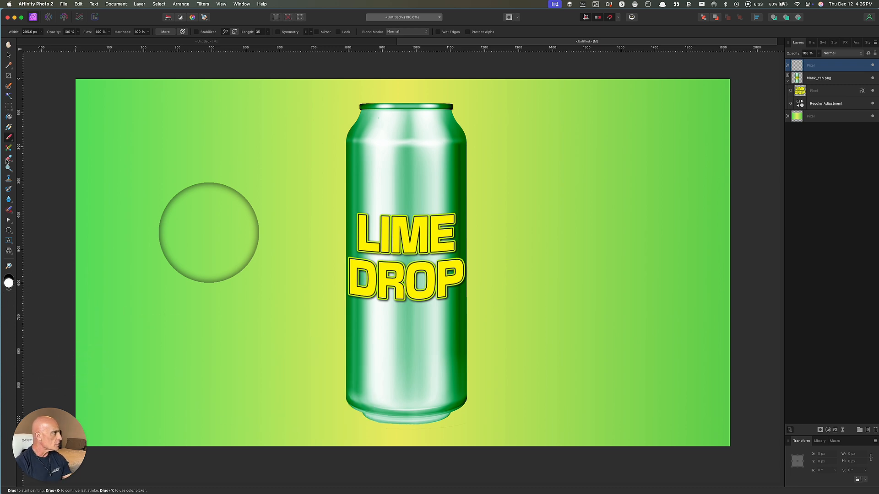
# Set the paint brush hardness to 40% and reduce its width to about 111 px.
pyautogui.click(149, 31)
pyautogui.moveTo(148, 40); pyautogui.dragTo(114, 44)
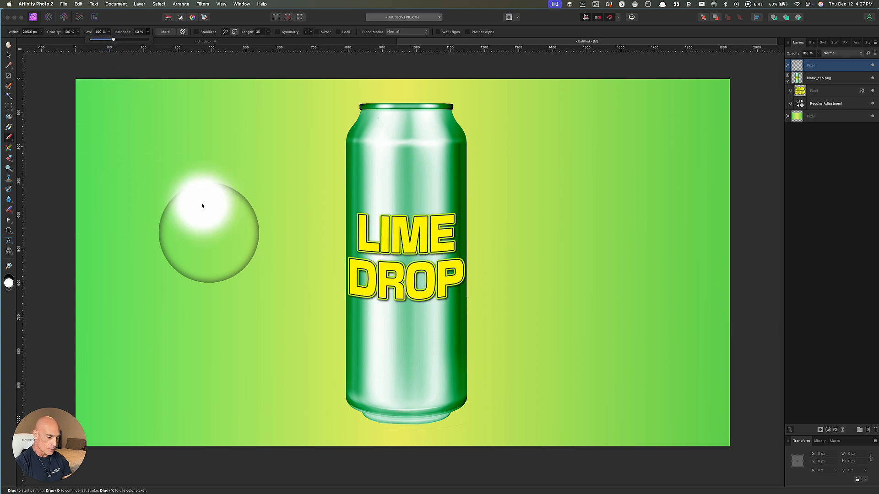
pyautogui.press('[')
pyautogui.press('[')
pyautogui.press('[')
pyautogui.press('[')
pyautogui.press('[')
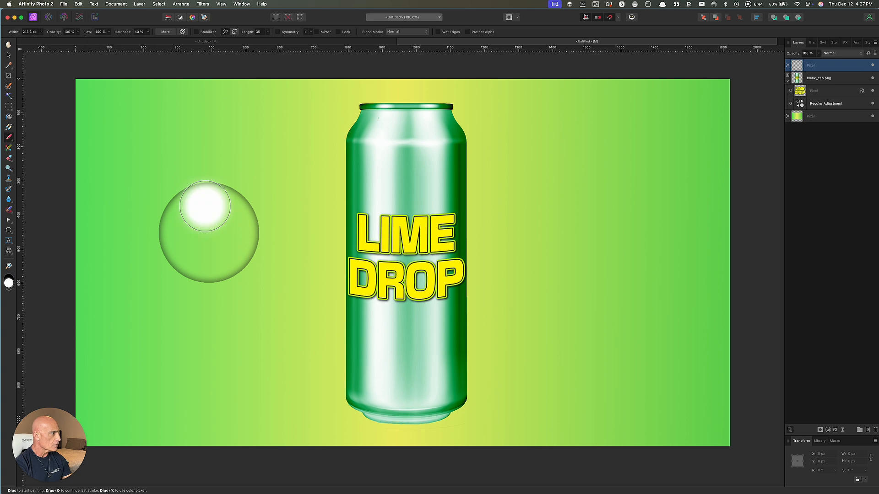
pyautogui.press('[')
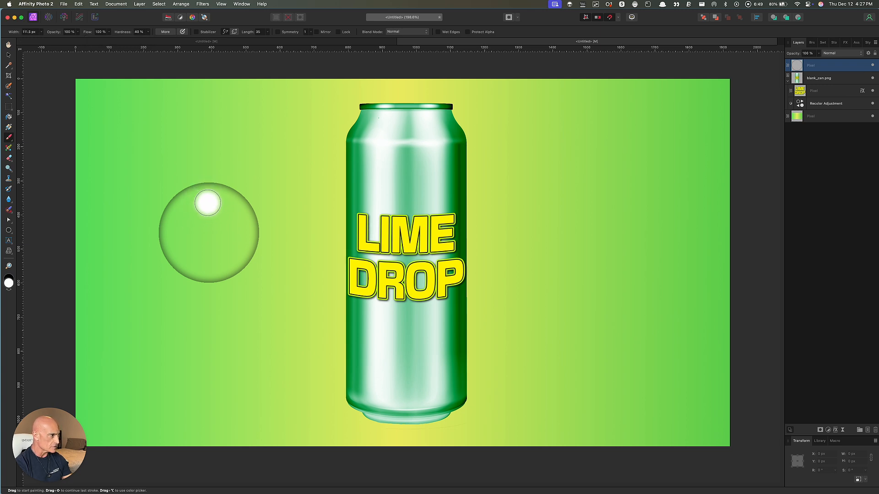
pyautogui.click(208, 203)
pyautogui.click(10, 56)
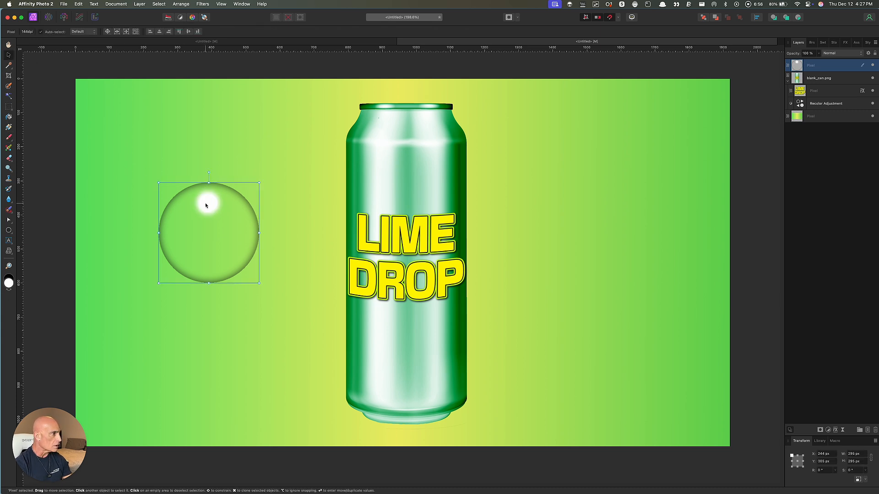
pyautogui.press('super+z')
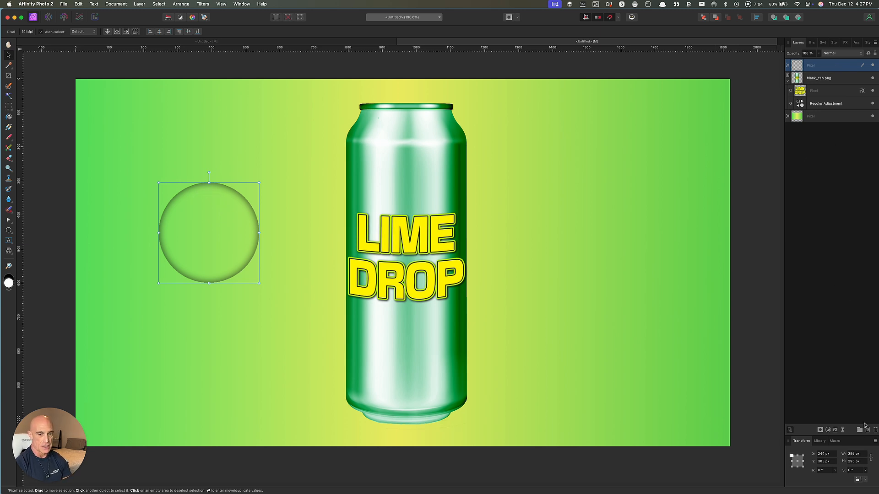
# Add a new pixel layer above the circle layer and paint one soft white dab near the top of the circle.
pyautogui.click(868, 431)
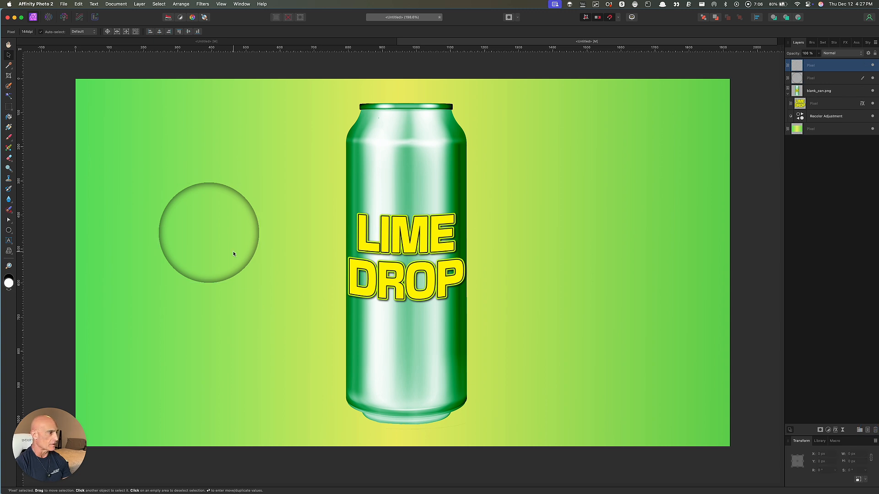
pyautogui.click(9, 137)
pyautogui.click(208, 204)
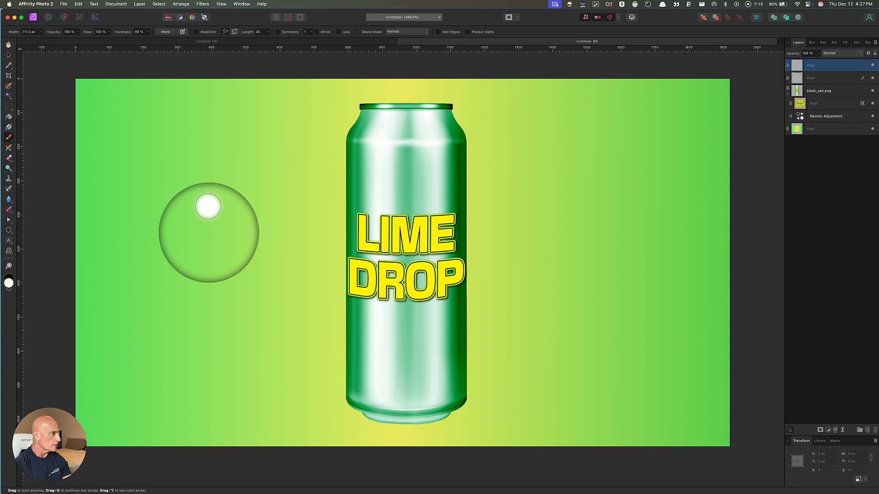
# Stretch the white dab to about 225 px wide from its center and mesh-warp its lower edge upward into a curved highlight.
pyautogui.click(8, 56)
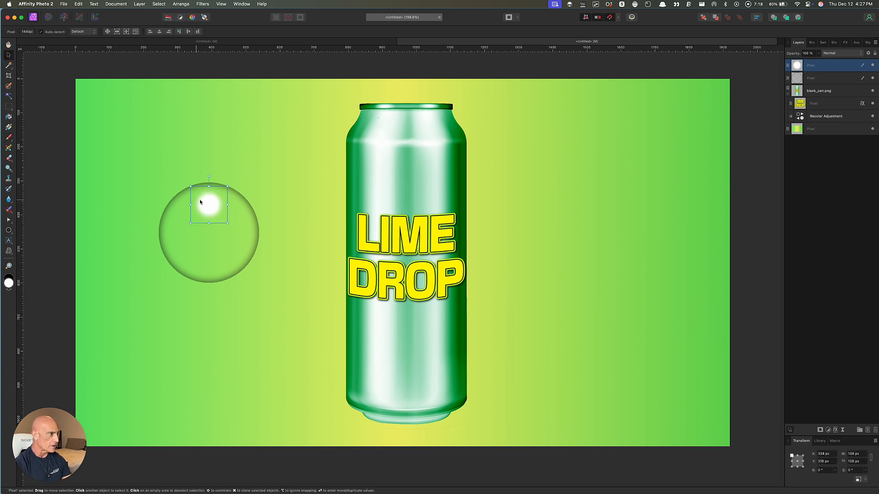
pyautogui.moveTo(226, 204); pyautogui.dragTo(246, 205)
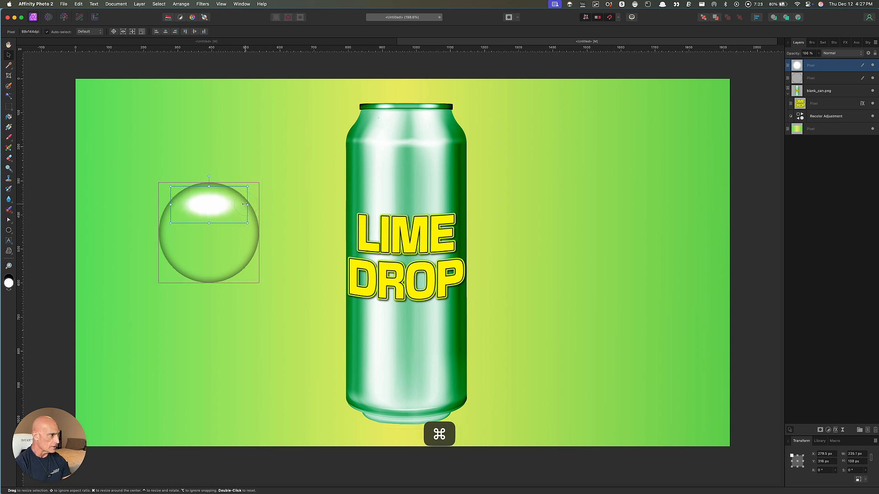
pyautogui.click(9, 252)
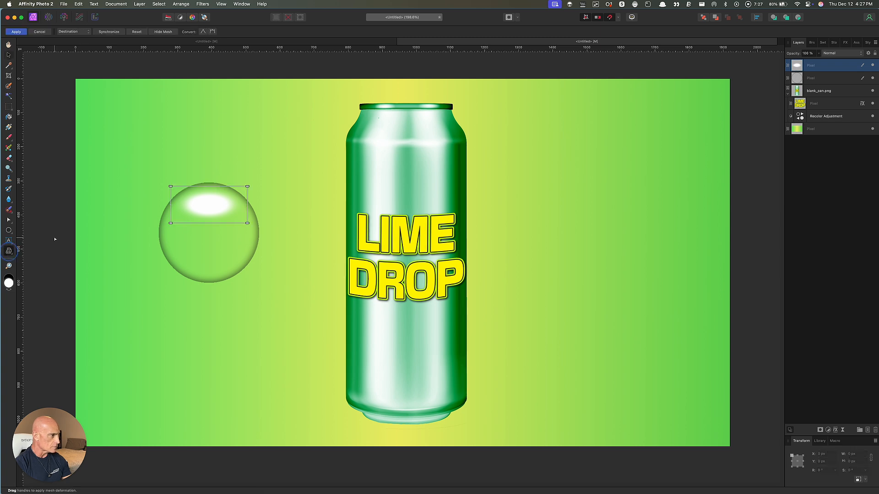
pyautogui.moveTo(210, 225); pyautogui.dragTo(211, 205)
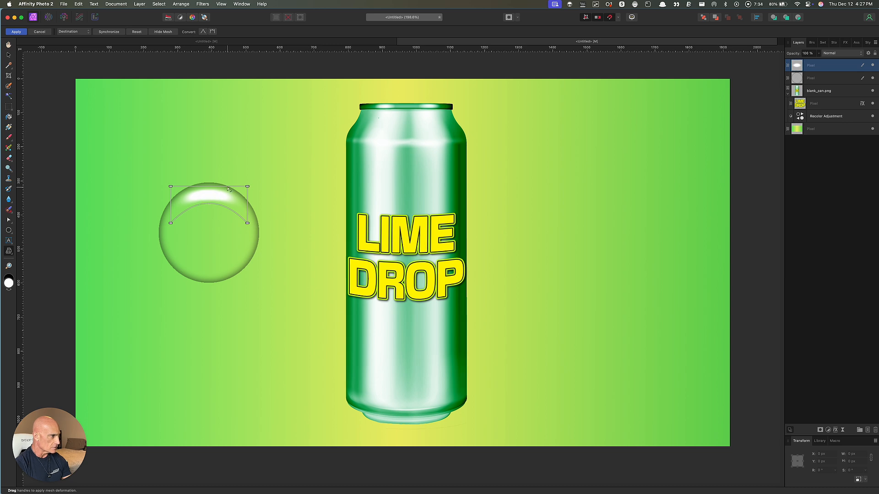
pyautogui.click(16, 32)
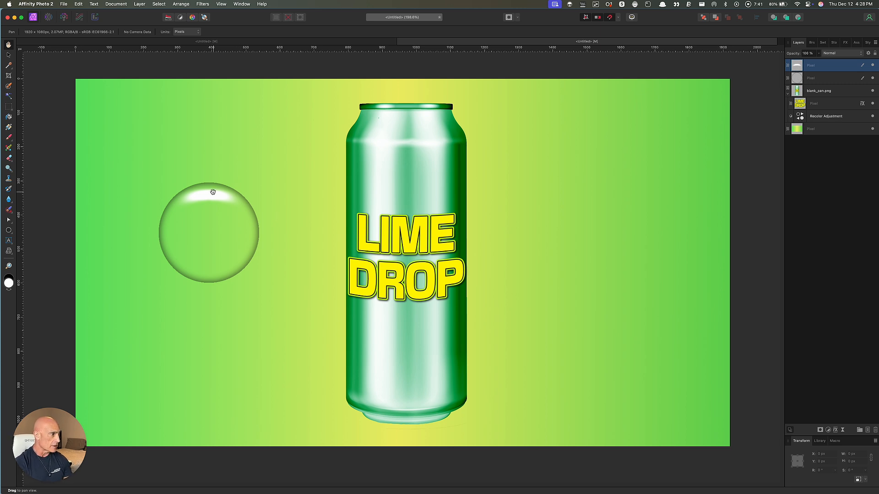
# Duplicate the curved highlight and place the copy, rotated about 180°, along the circle's lower edge.
pyautogui.press('v')
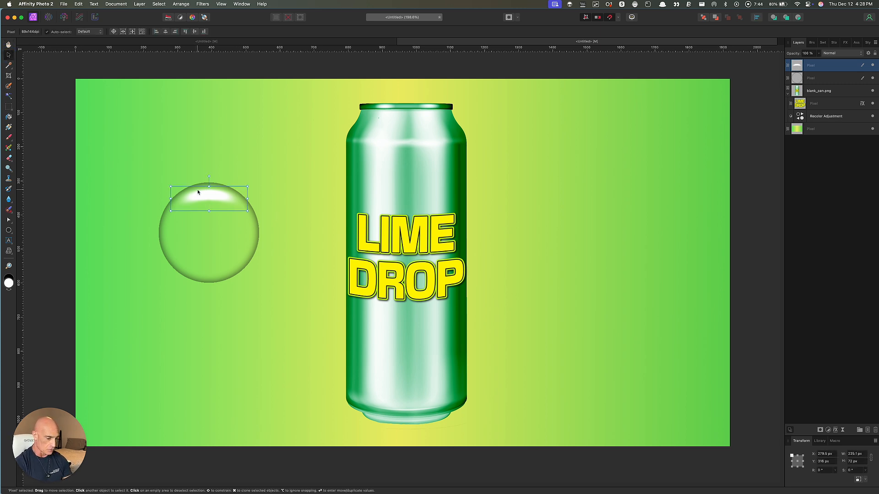
pyautogui.moveTo(209, 198); pyautogui.dragTo(206, 265)
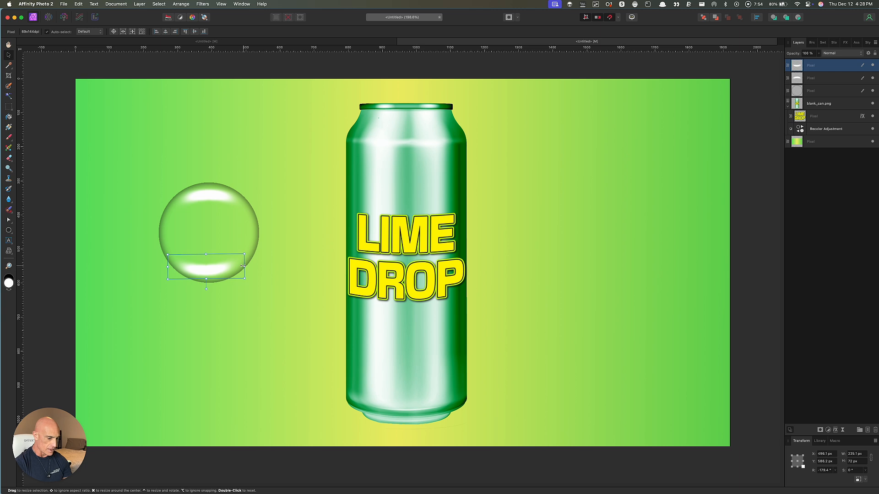
# Shrink the lower highlight to about 159 px wide, nudge it right to center it in the circle, and deselect it.
pyautogui.moveTo(244, 266); pyautogui.dragTo(206, 257)
pyautogui.press('Right')
pyautogui.press('Right')
pyautogui.press('Right')
pyautogui.press('Right')
pyautogui.press('Right')
pyautogui.press('Right')
pyautogui.press('Right')
pyautogui.press('Right')
pyautogui.press('Right')
pyautogui.press('Right')
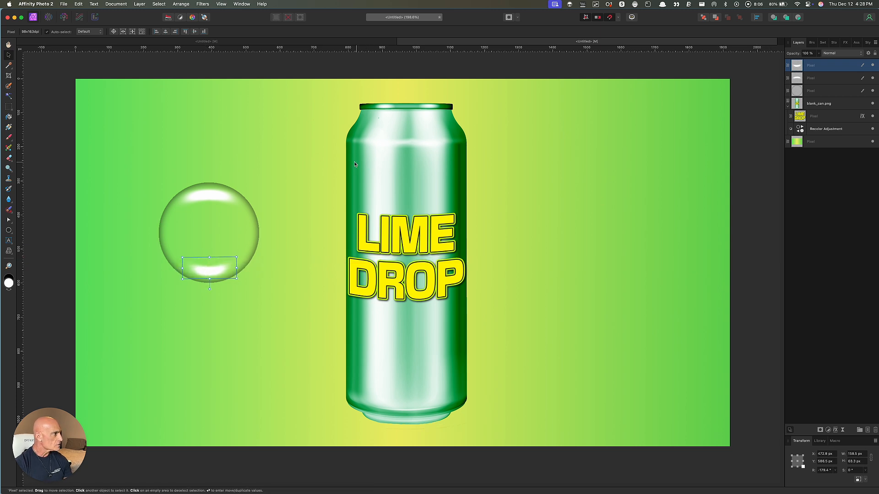
pyautogui.press('super+d')
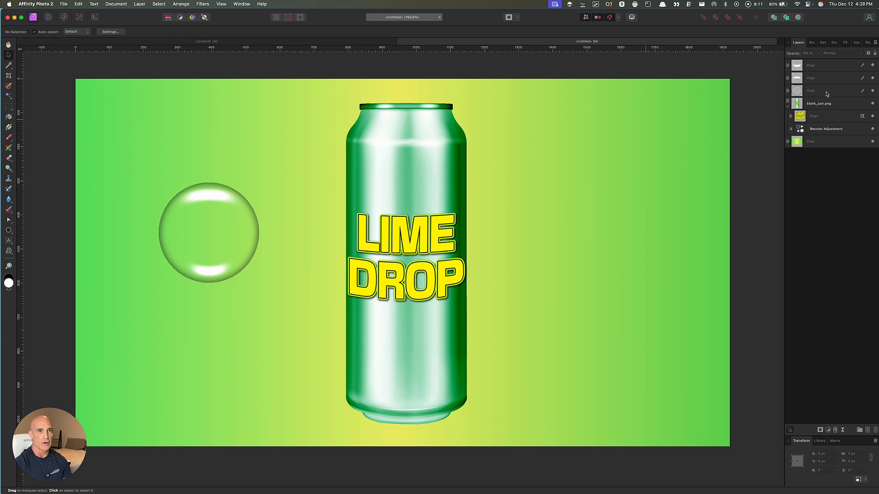
# Rasterize and trim the circle layer and both highlight layers individually.
pyautogui.click(826, 66)
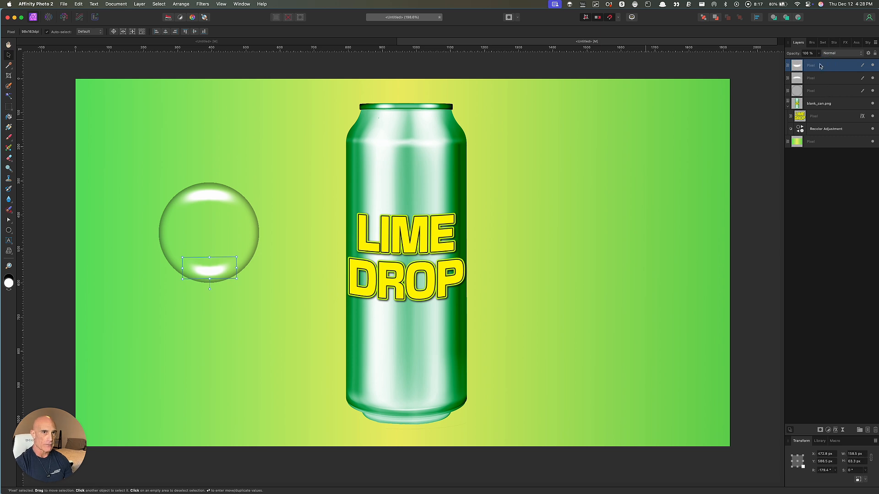
pyautogui.click(825, 94)
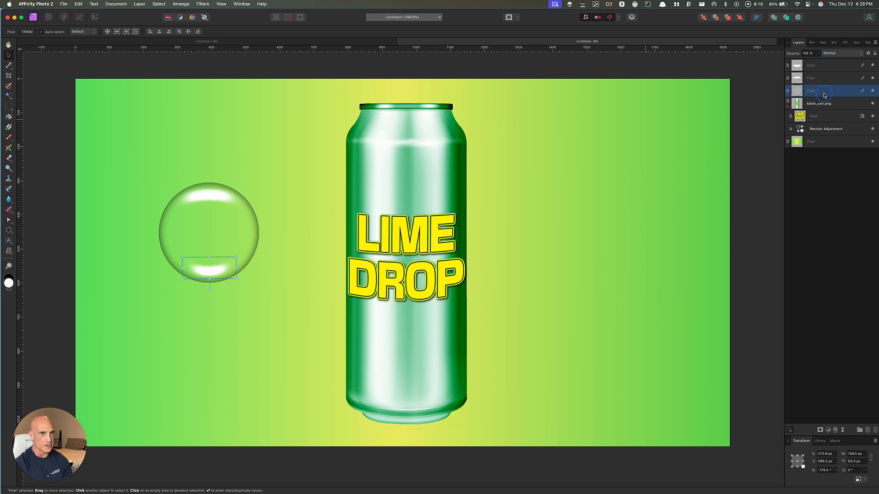
pyautogui.rightClick(825, 94)
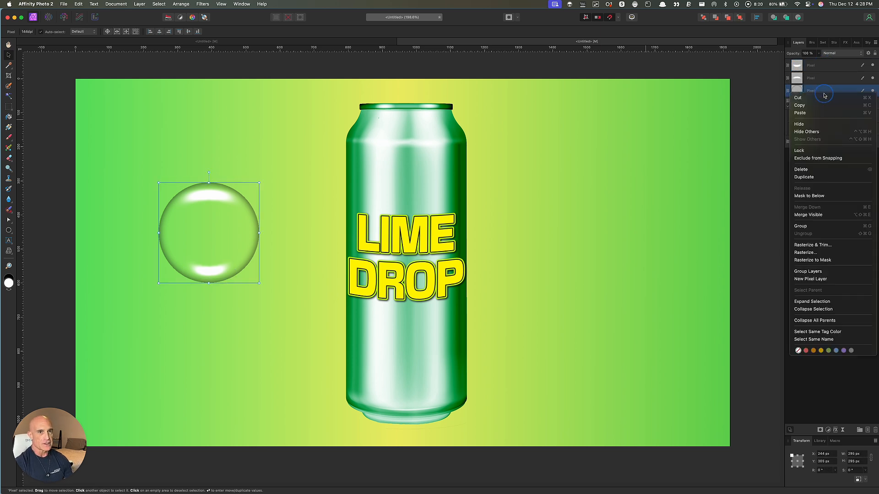
pyautogui.click(807, 245)
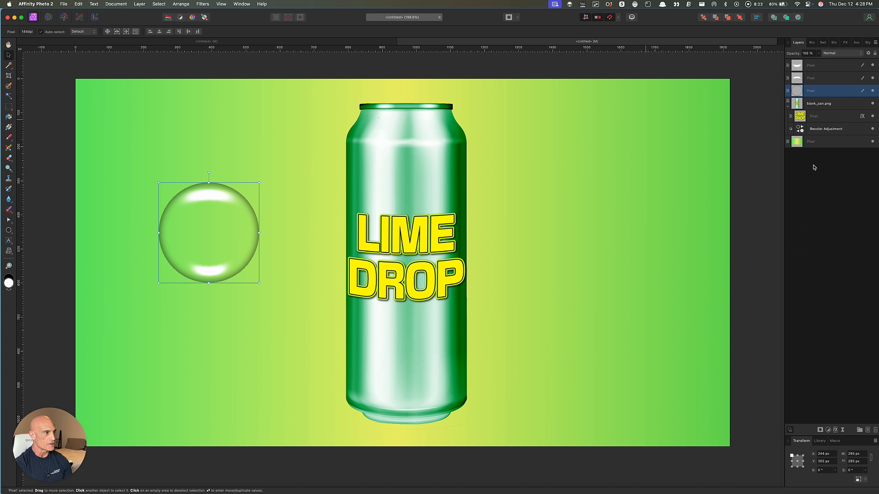
pyautogui.click(821, 78)
pyautogui.rightClick(821, 79)
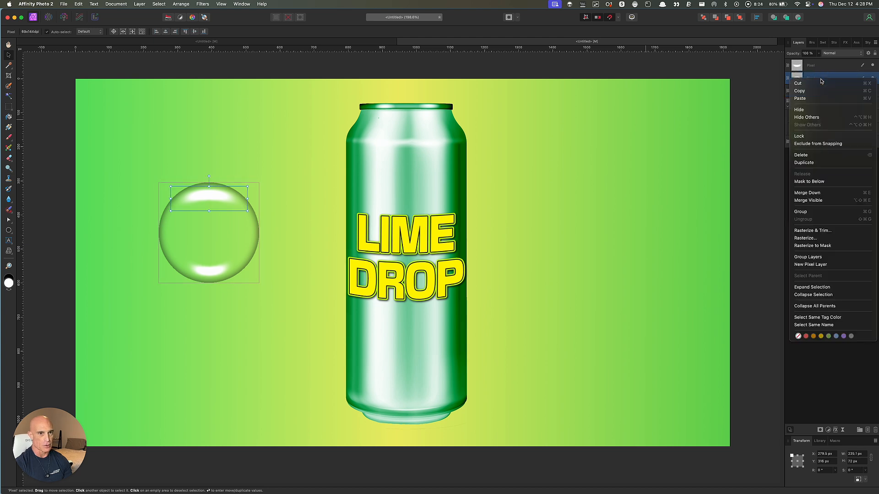
pyautogui.click(810, 232)
pyautogui.click(823, 64)
pyautogui.rightClick(823, 64)
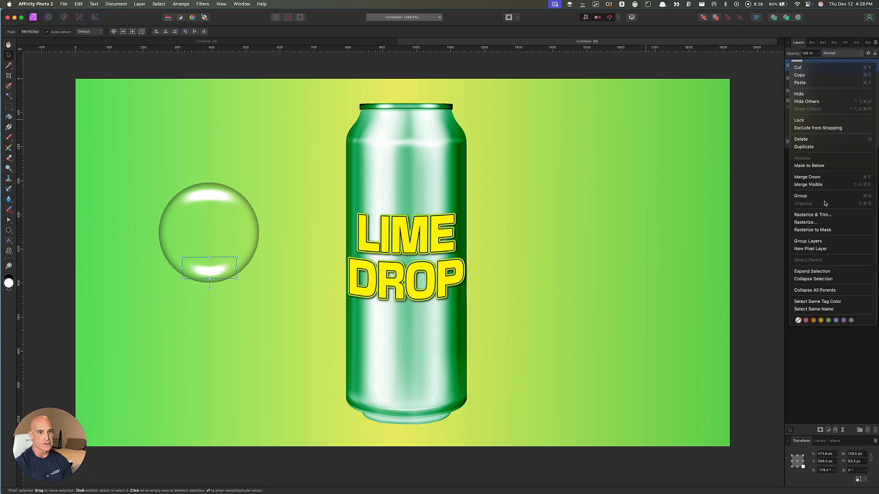
pyautogui.click(824, 216)
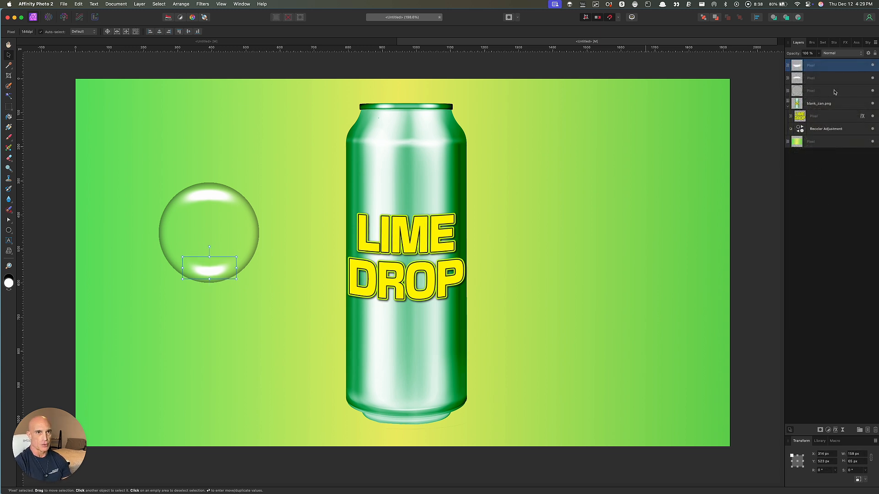
# Group the circle and its two highlight layers, and rasterize and trim the group into one pixel layer.
pyautogui.keyDown('shift'); pyautogui.click(834, 92); pyautogui.keyUp('shift')
pyautogui.rightClick(834, 92)
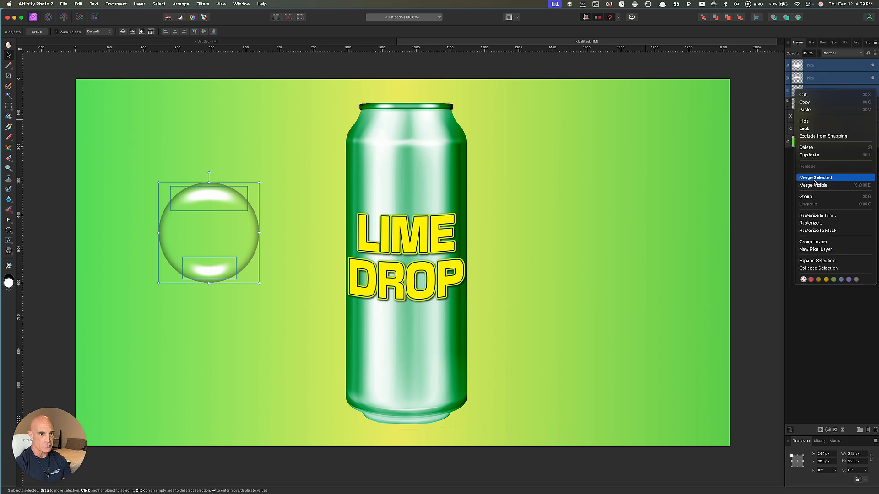
pyautogui.click(807, 199)
pyautogui.rightClick(793, 65)
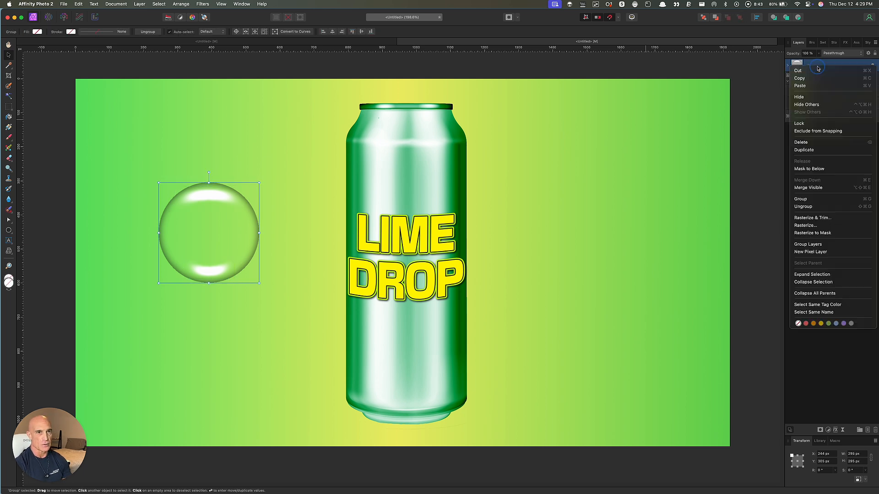
pyautogui.click(810, 217)
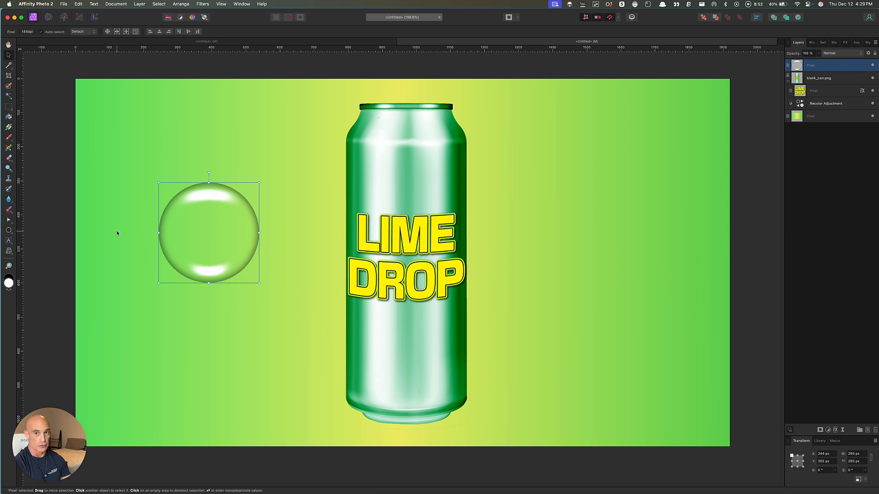
# Mesh-warp the water drop into an irregular shape by bulging its right and bottom edges outward and its left and top edges inward.
pyautogui.click(9, 252)
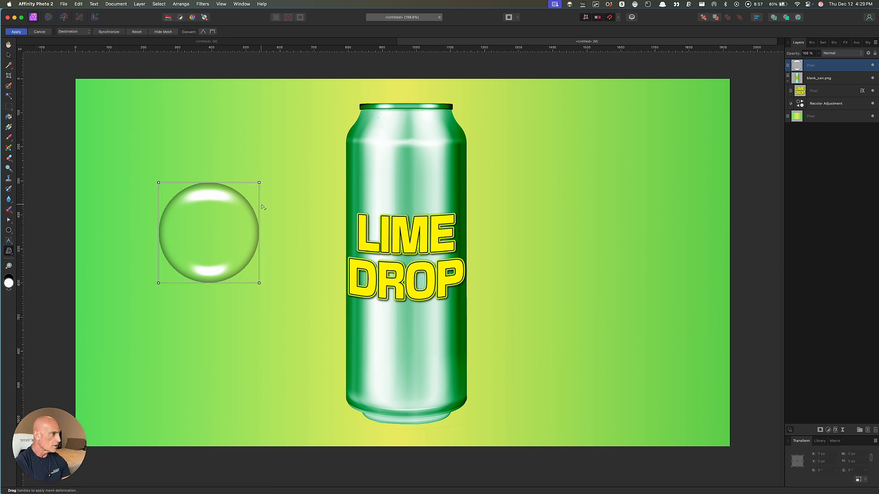
pyautogui.moveTo(261, 204); pyautogui.dragTo(265, 204)
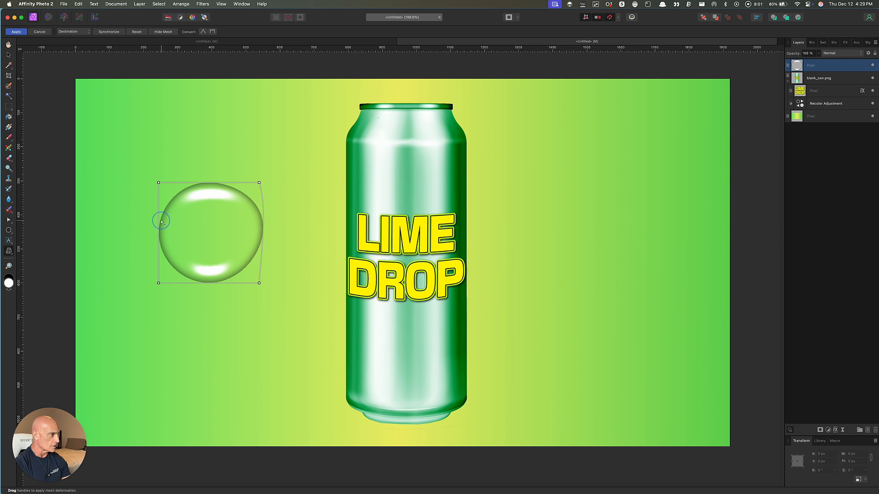
pyautogui.moveTo(160, 224); pyautogui.dragTo(166, 227)
pyautogui.moveTo(211, 283); pyautogui.dragTo(211, 289)
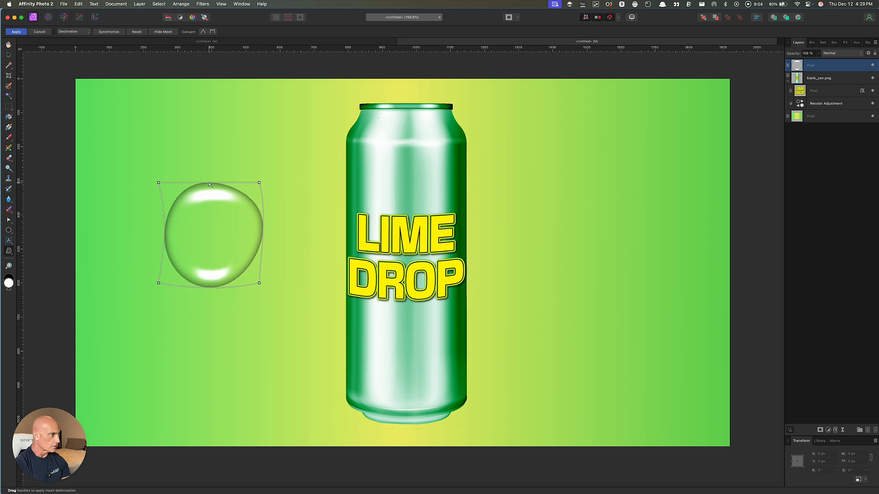
pyautogui.moveTo(208, 185); pyautogui.dragTo(204, 189)
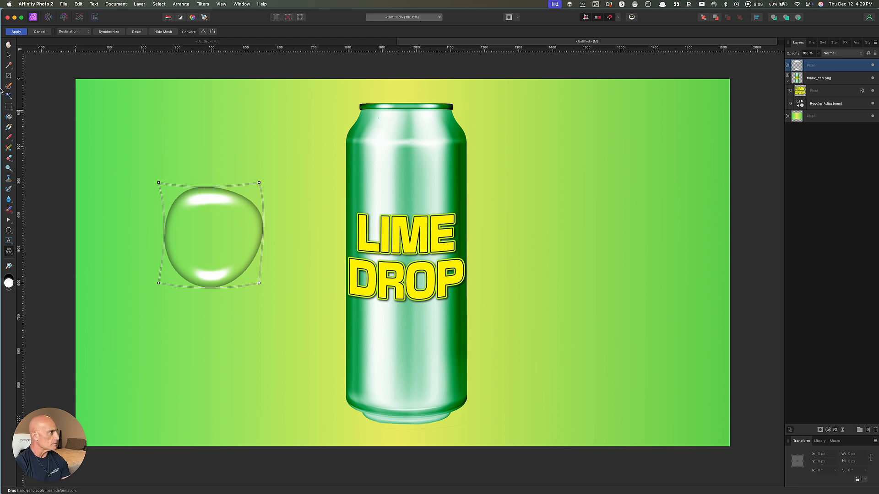
pyautogui.click(15, 32)
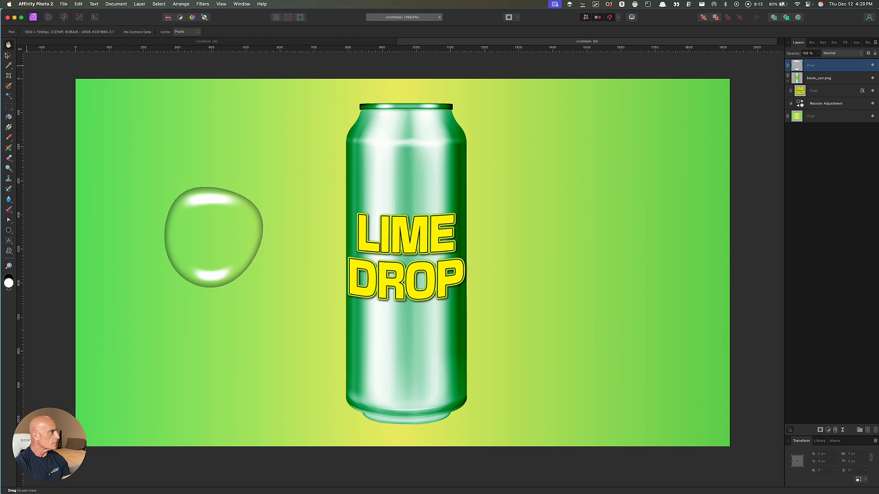
# Scale the water drop down to about 49 px wide and place it on the can above the lettering's right end.
pyautogui.click(8, 55)
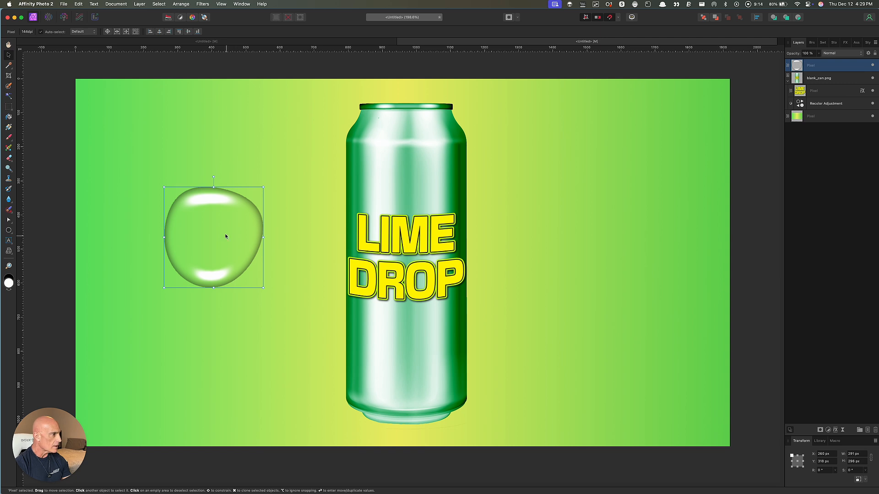
pyautogui.moveTo(163, 187); pyautogui.dragTo(234, 230)
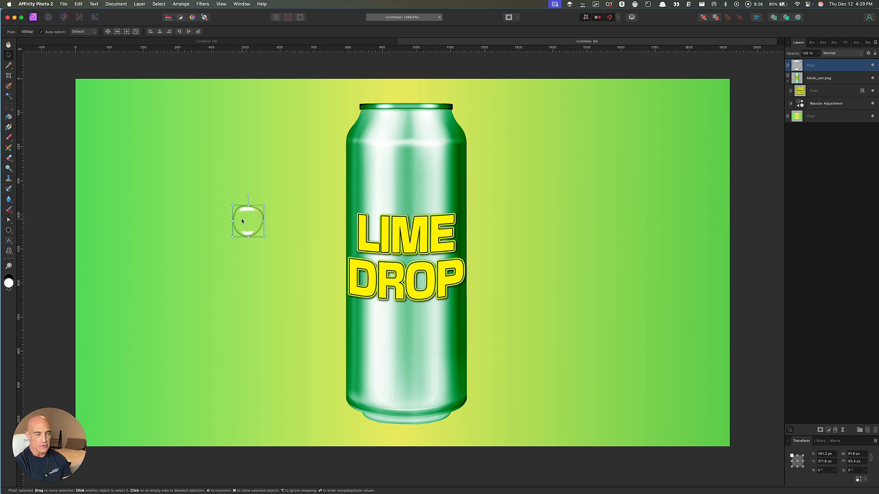
pyautogui.moveTo(243, 221); pyautogui.dragTo(428, 175)
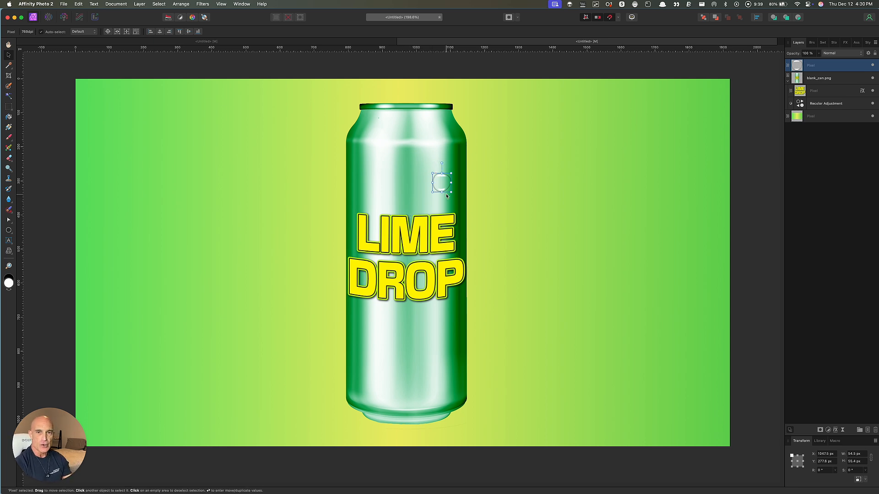
pyautogui.moveTo(432, 174); pyautogui.dragTo(434, 175)
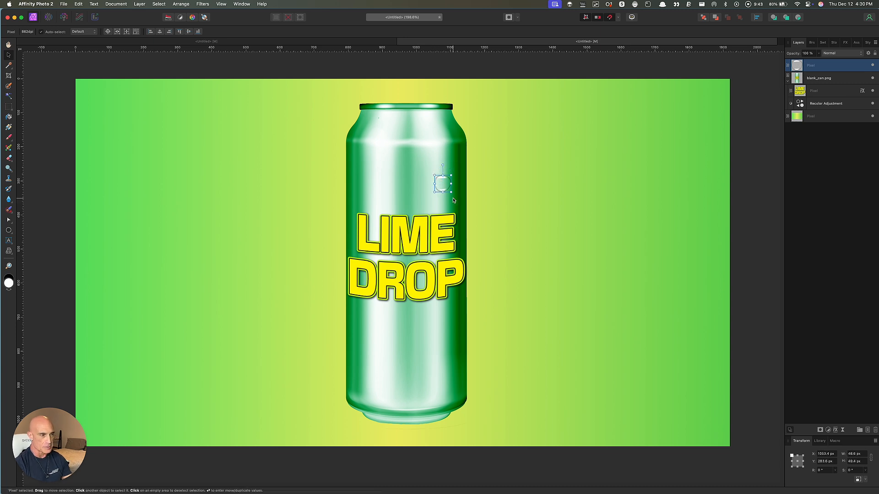
# Scatter duplicates of the water drop over the can above, across and below the lettering, varying their sizes, proportions and rotations.
pyautogui.moveTo(449, 184); pyautogui.dragTo(423, 165)
pyautogui.moveTo(420, 146); pyautogui.dragTo(448, 346)
pyautogui.moveTo(452, 327); pyautogui.dragTo(464, 308)
pyautogui.moveTo(460, 288); pyautogui.dragTo(464, 287)
pyautogui.moveTo(446, 318); pyautogui.dragTo(370, 359)
pyautogui.moveTo(364, 330); pyautogui.dragTo(427, 348)
pyautogui.moveTo(433, 348); pyautogui.dragTo(398, 320)
pyautogui.moveTo(399, 296); pyautogui.dragTo(372, 212)
pyautogui.moveTo(372, 212); pyautogui.dragTo(425, 287)
pyautogui.moveTo(428, 276); pyautogui.dragTo(394, 298)
pyautogui.moveTo(393, 297); pyautogui.dragTo(372, 295)
pyautogui.moveTo(372, 295); pyautogui.dragTo(400, 347)
pyautogui.moveTo(400, 356); pyautogui.dragTo(393, 177)
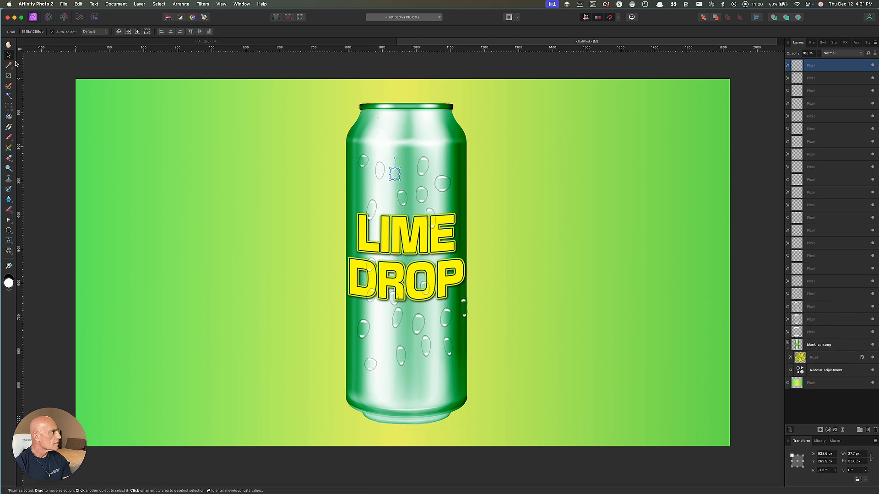
pyautogui.click(55, 70)
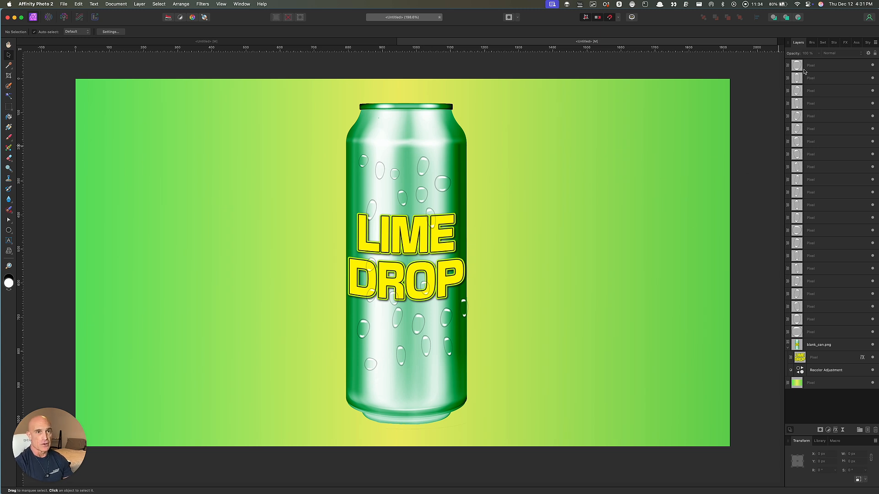
# Group all the water drop layers and rename the group BigDrops.
pyautogui.click(838, 69)
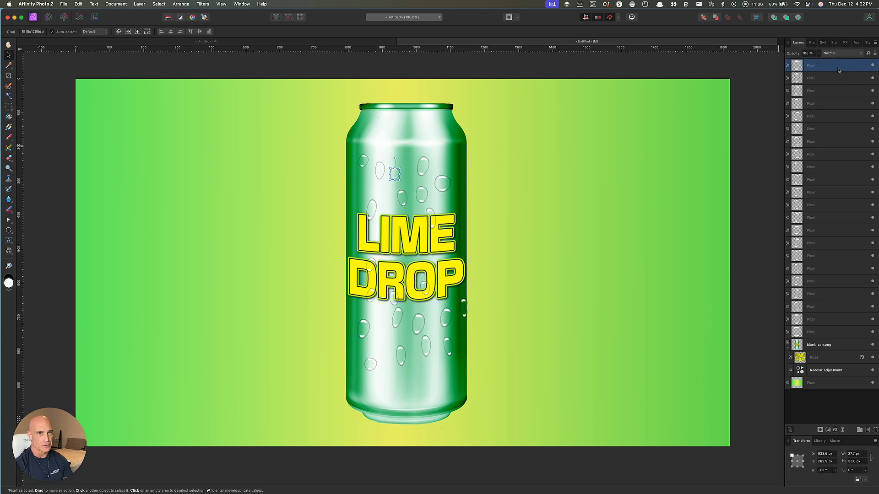
pyautogui.keyDown('shift'); pyautogui.click(829, 335); pyautogui.keyUp('shift')
pyautogui.rightClick(829, 336)
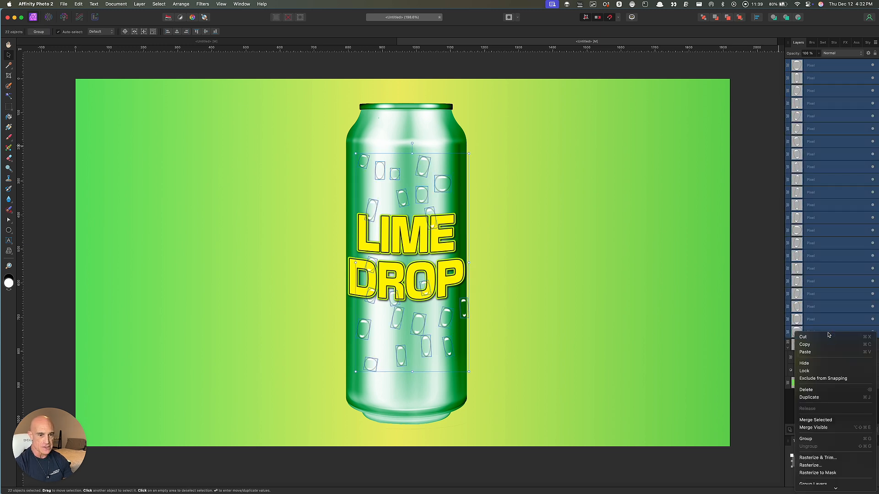
pyautogui.click(824, 456)
pyautogui.doubleClick(812, 66)
pyautogui.write('BigDrops')
pyautogui.press('Return')
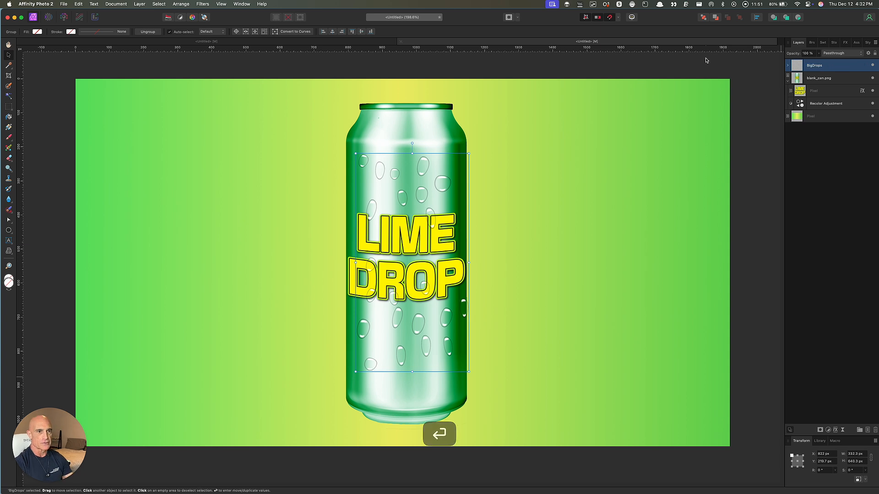
pyautogui.click(747, 194)
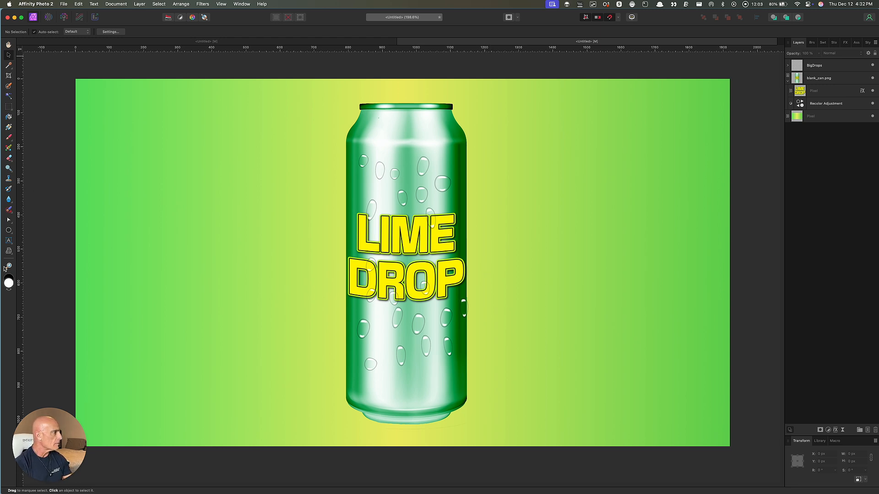
# Paint one white dot about 111.5 px wide with 100% brush hardness on a new pixel layer, on the background left of the can.
pyautogui.click(9, 137)
pyautogui.click(853, 66)
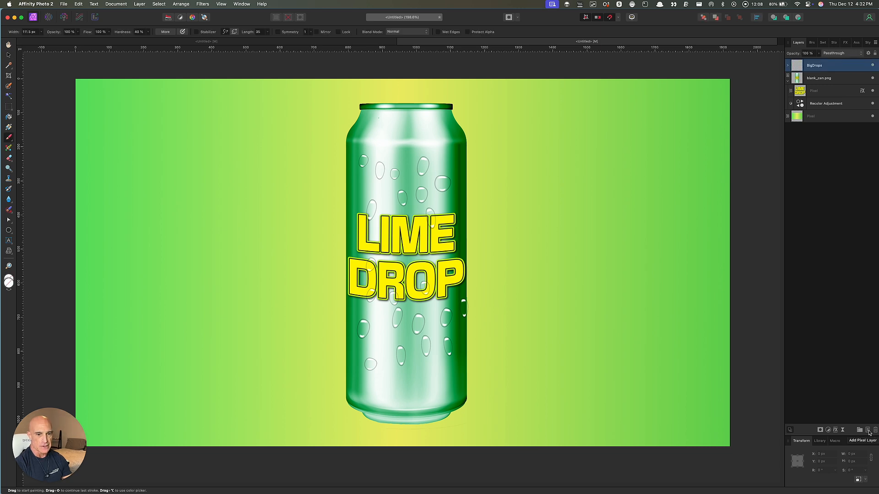
pyautogui.click(869, 431)
pyautogui.click(148, 32)
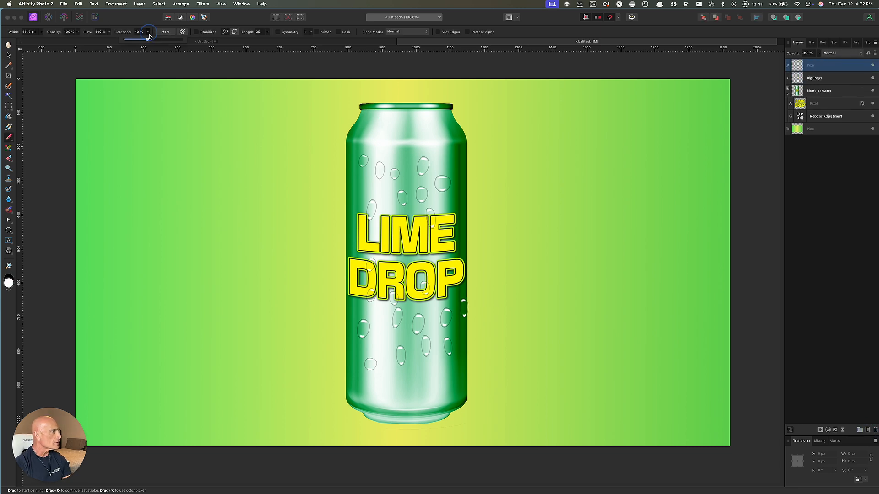
pyautogui.moveTo(147, 39); pyautogui.dragTo(212, 38)
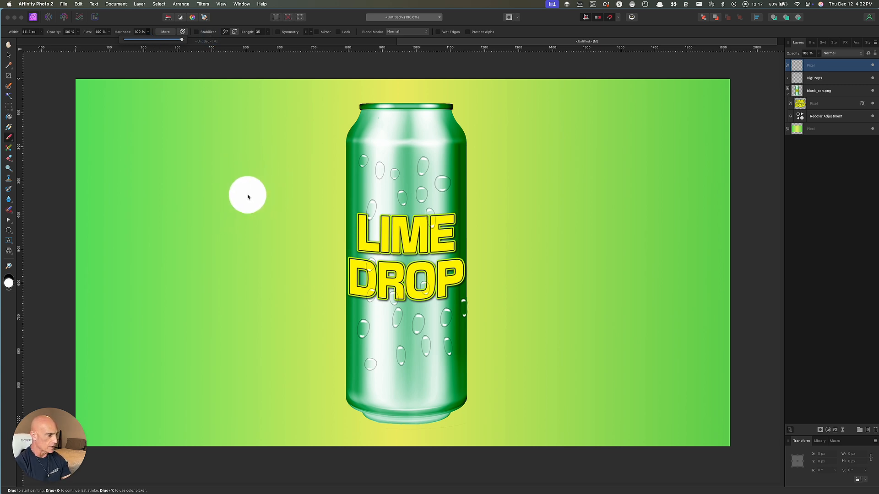
pyautogui.click(247, 195)
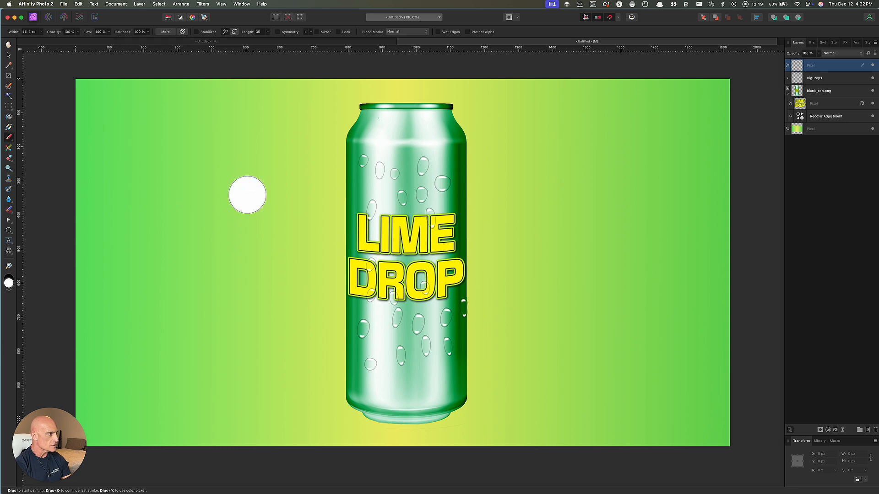
# Set the fill opacity of the white dot's layer to 0% in its blend options.
pyautogui.click(869, 54)
pyautogui.click(772, 191)
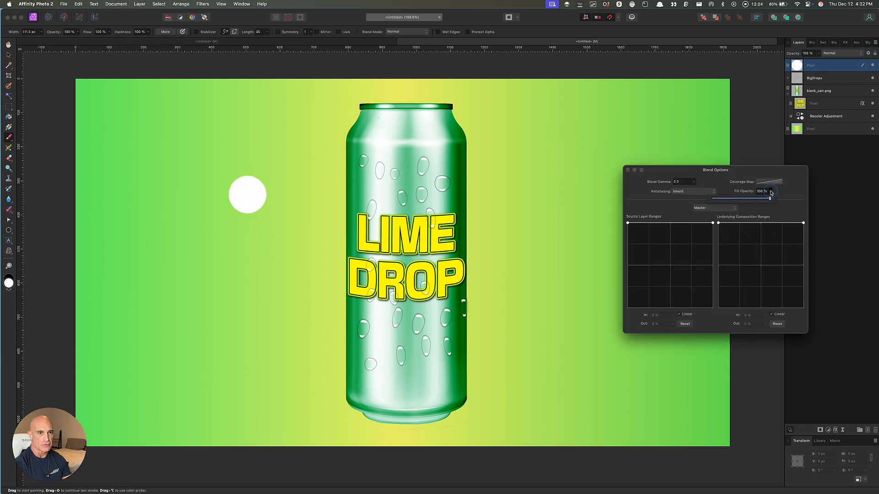
pyautogui.moveTo(770, 200); pyautogui.dragTo(700, 201)
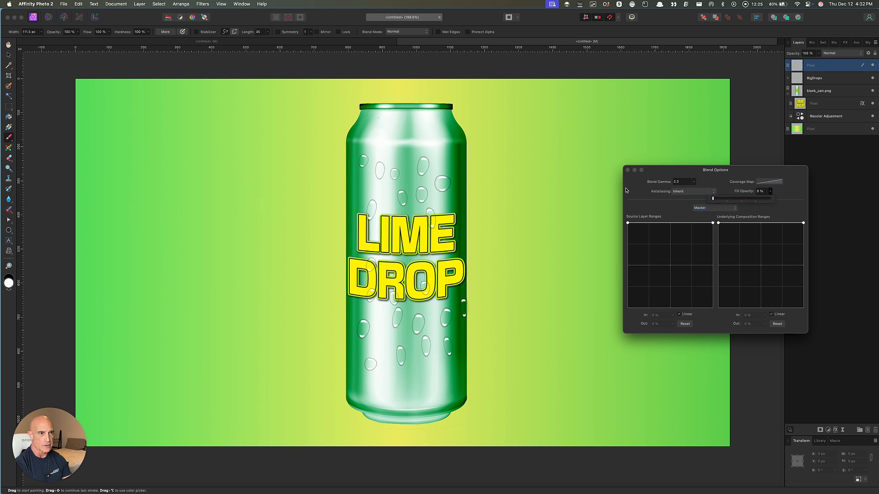
pyautogui.click(628, 170)
# Add a layer effect that shades the dot's inner edge softly dark, and rasterize and trim its layer.
pyautogui.click(836, 430)
pyautogui.click(579, 359)
pyautogui.moveTo(676, 349); pyautogui.dragTo(690, 365)
pyautogui.click(578, 317)
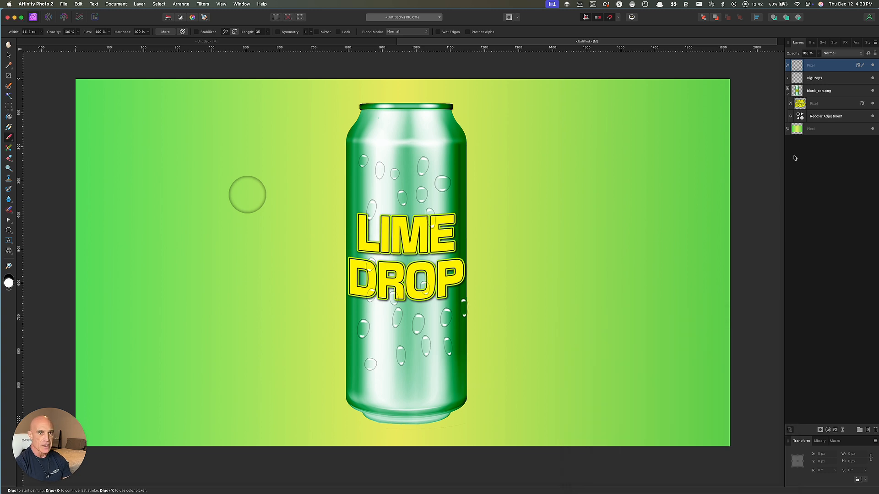
pyautogui.rightClick(798, 65)
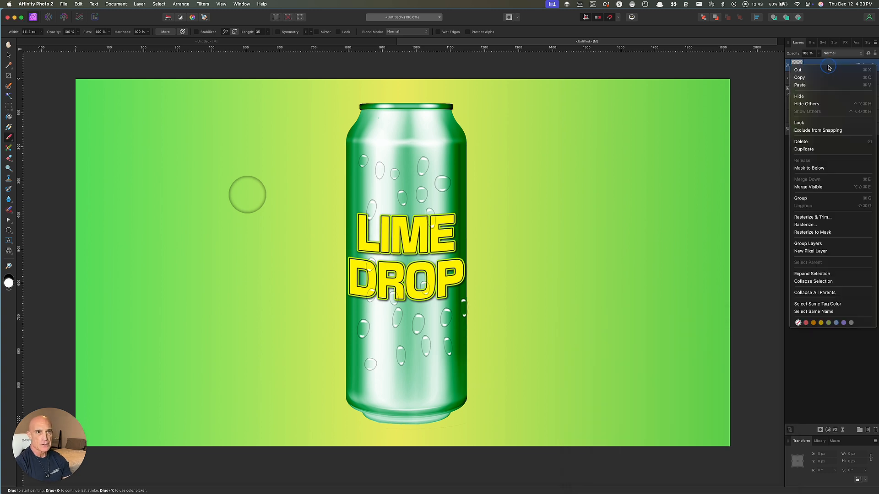
pyautogui.click(817, 217)
pyautogui.press('Return')
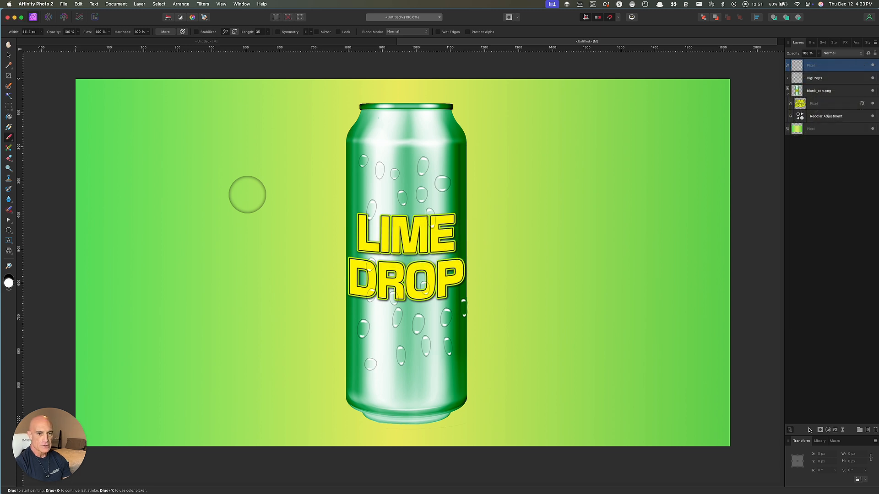
# Add a new pixel layer above the circle and set the brush hardness to 39%.
pyautogui.click(868, 431)
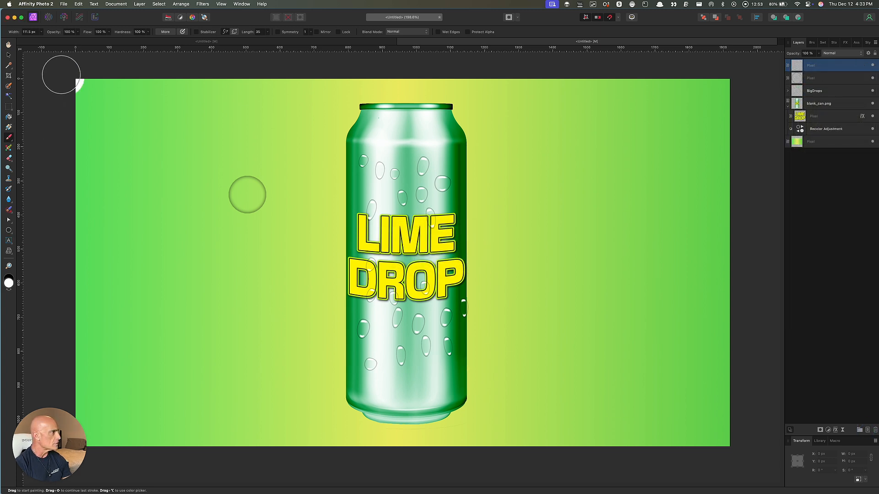
pyautogui.click(148, 32)
pyautogui.moveTo(149, 41); pyautogui.dragTo(115, 45)
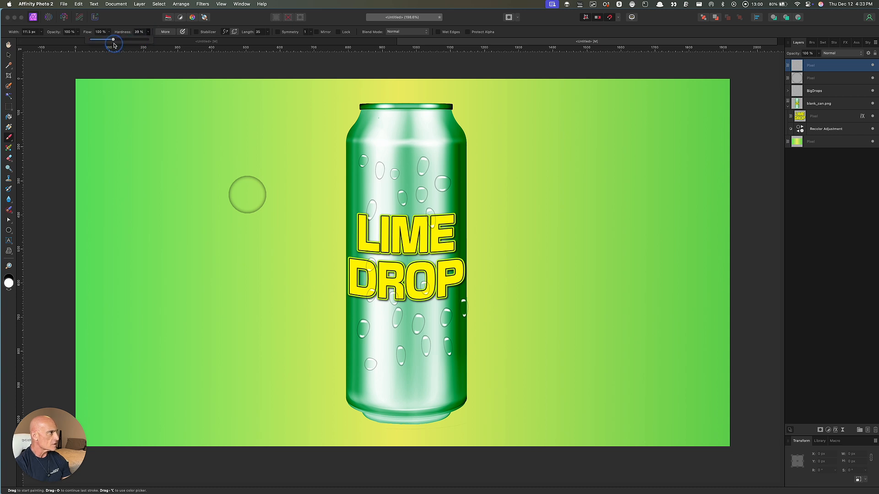
pyautogui.click(237, 199)
pyautogui.press('super+z')
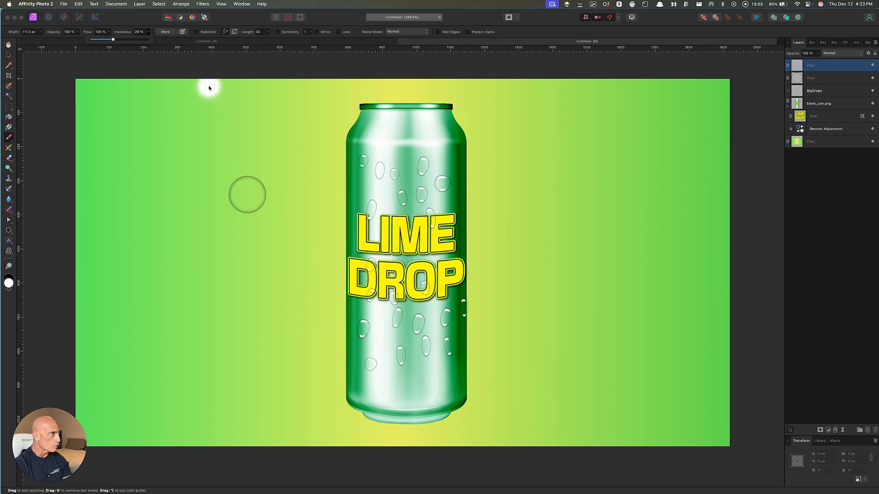
# Reduce the brush width to about 25 px and paint soft white highlights inside the circle near its top and bottom.
pyautogui.click(234, 124)
pyautogui.press('[')
pyautogui.press('[')
pyautogui.press('[')
pyautogui.press('[')
pyautogui.press('[')
pyautogui.press('[')
pyautogui.click(247, 183)
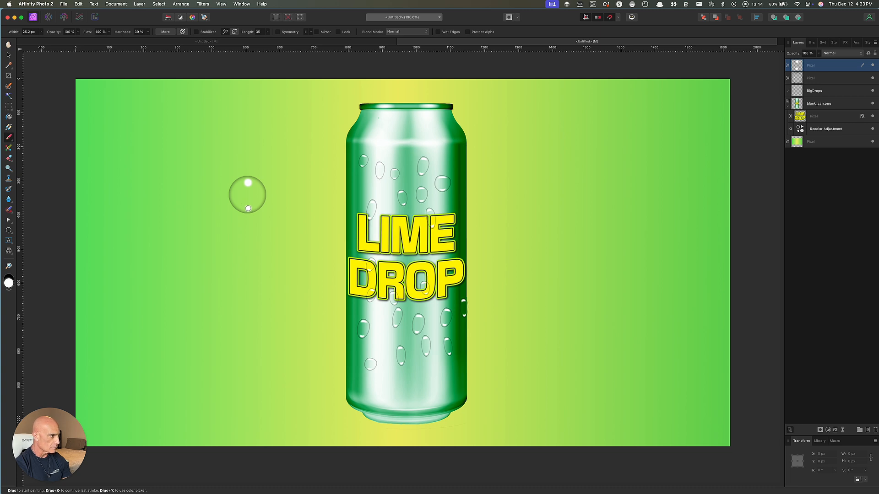
pyautogui.click(249, 208)
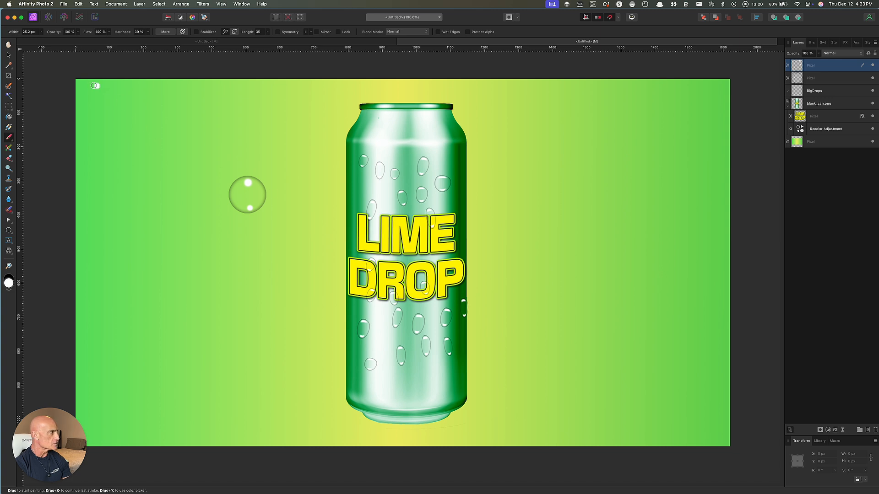
# Rasterize and trim the highlight layer, group it with the circle, and rasterize and trim the group into one pixel layer.
pyautogui.rightClick(827, 68)
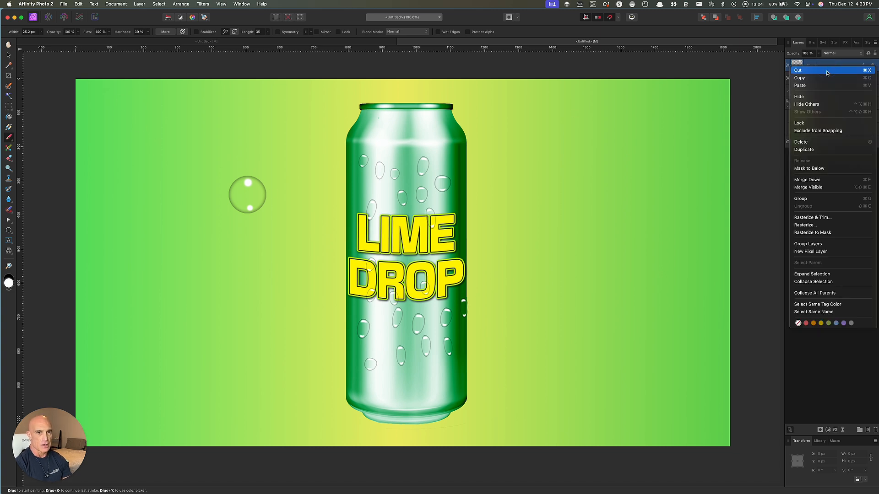
pyautogui.click(819, 218)
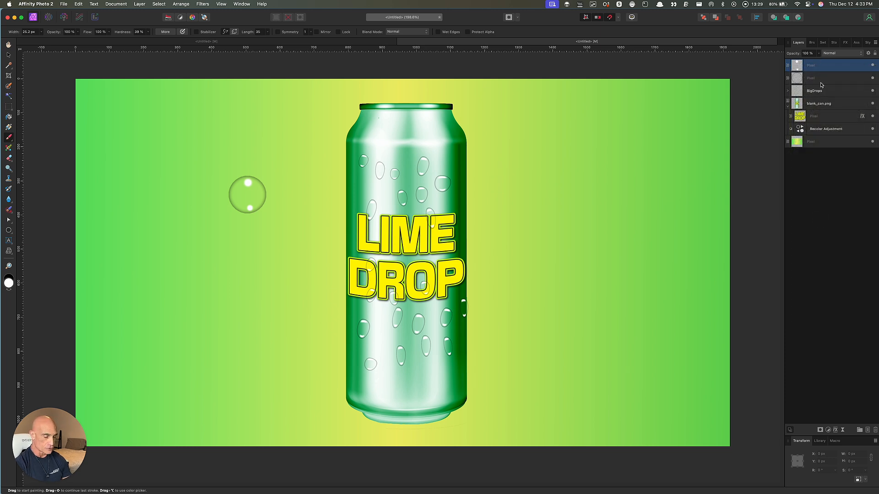
pyautogui.keyDown('shift'); pyautogui.click(823, 76); pyautogui.keyUp('shift')
pyautogui.rightClick(823, 76)
pyautogui.click(825, 127)
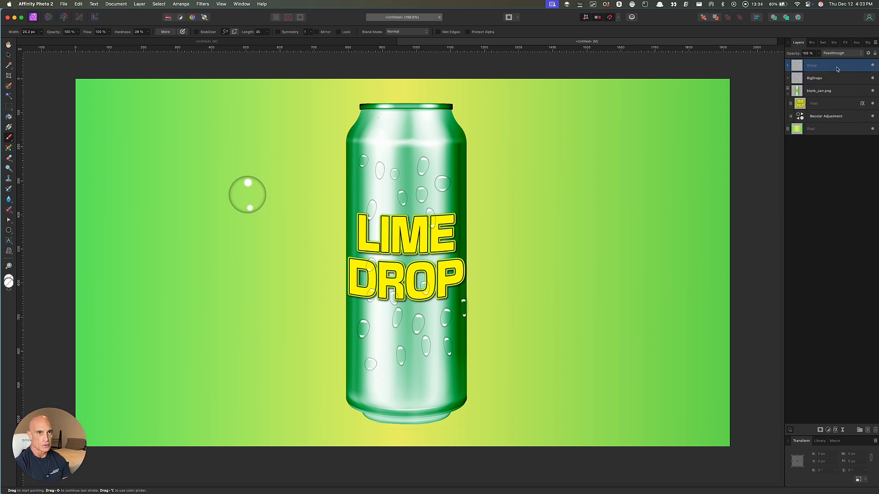
pyautogui.rightClick(837, 68)
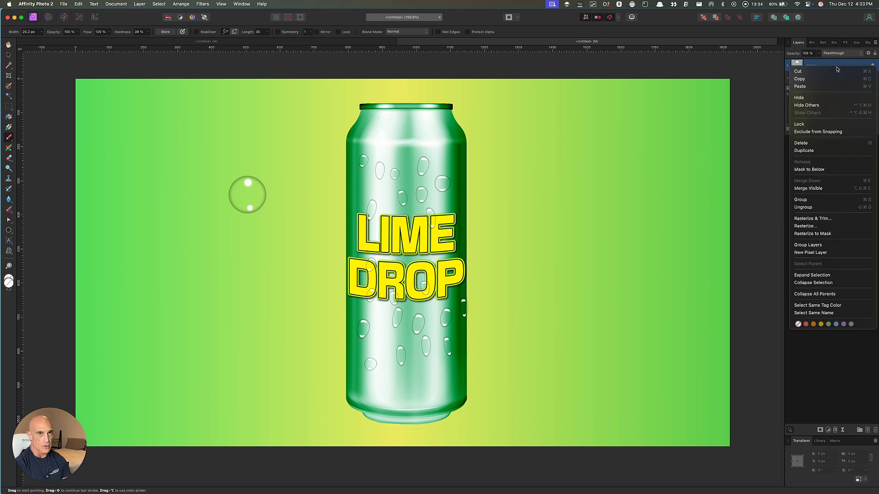
pyautogui.click(814, 219)
# Scale the new round drop down to about 13.5 px wide and place it on the can's dark right shoulder.
pyautogui.click(7, 56)
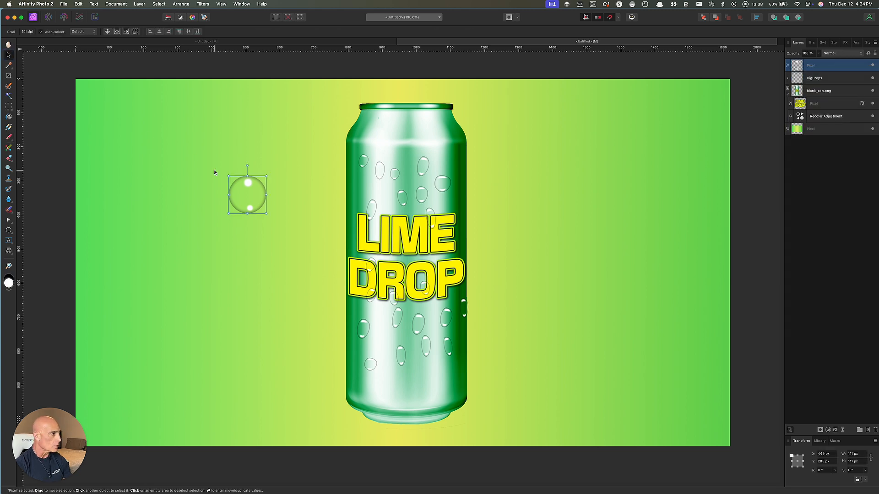
pyautogui.moveTo(229, 176); pyautogui.dragTo(460, 137)
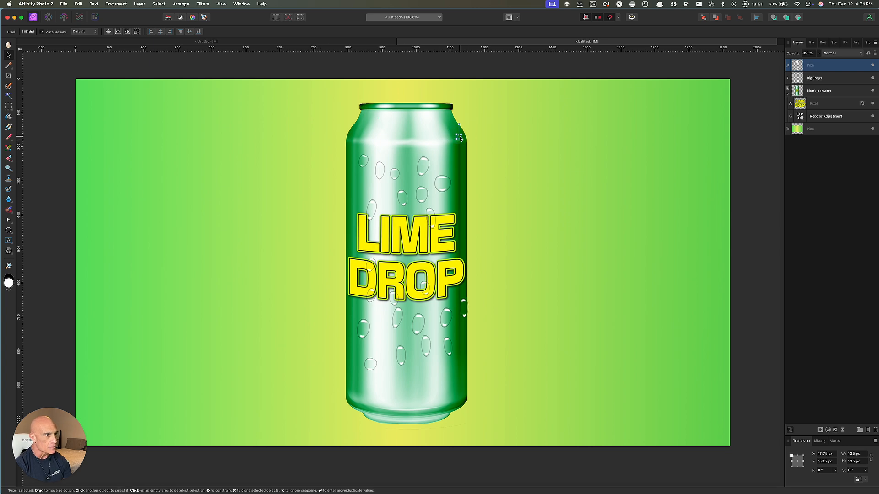
pyautogui.scroll(5, 460, 139)
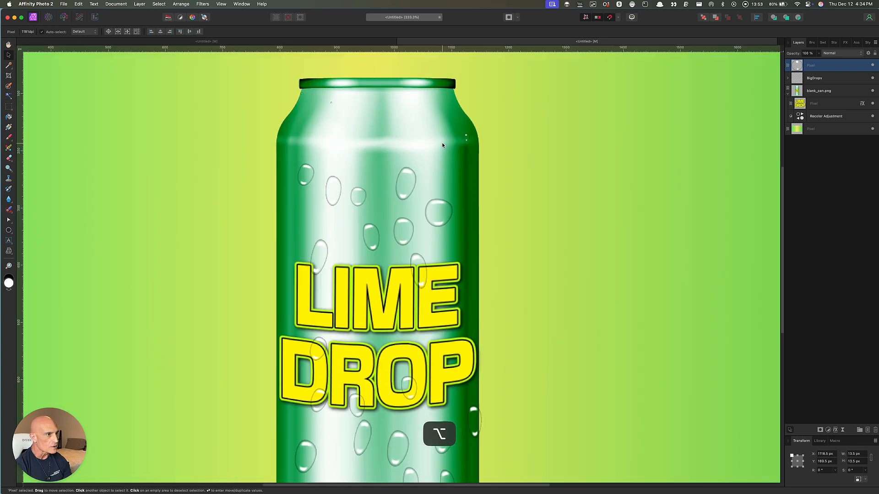
pyautogui.moveTo(472, 137); pyautogui.dragTo(475, 142)
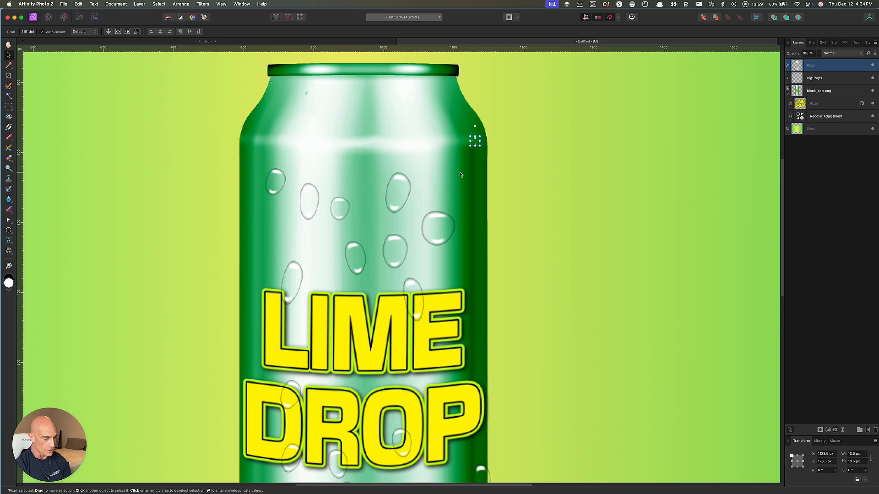
pyautogui.scroll(-2, 460, 175)
pyautogui.keyDown('alt'); pyautogui.scroll(-4, 461, 175); pyautogui.keyUp('alt')
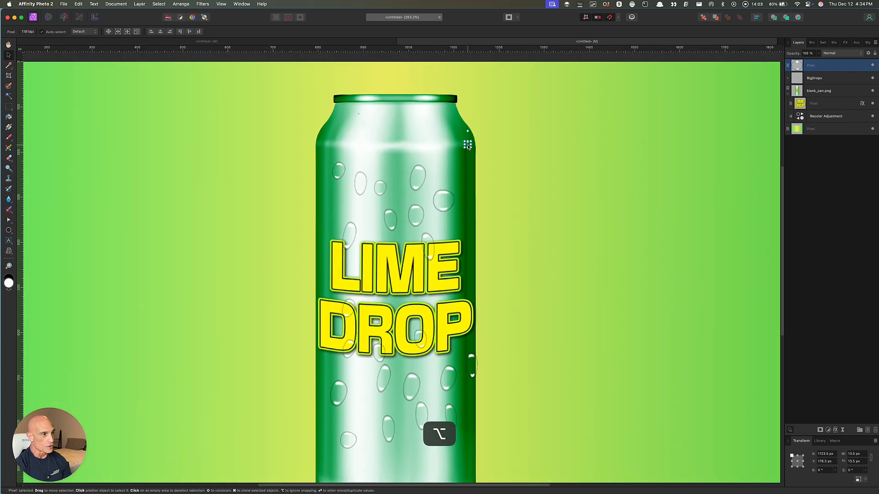
pyautogui.keyDown('alt'); pyautogui.scroll(-2, 525, 227); pyautogui.keyUp('alt')
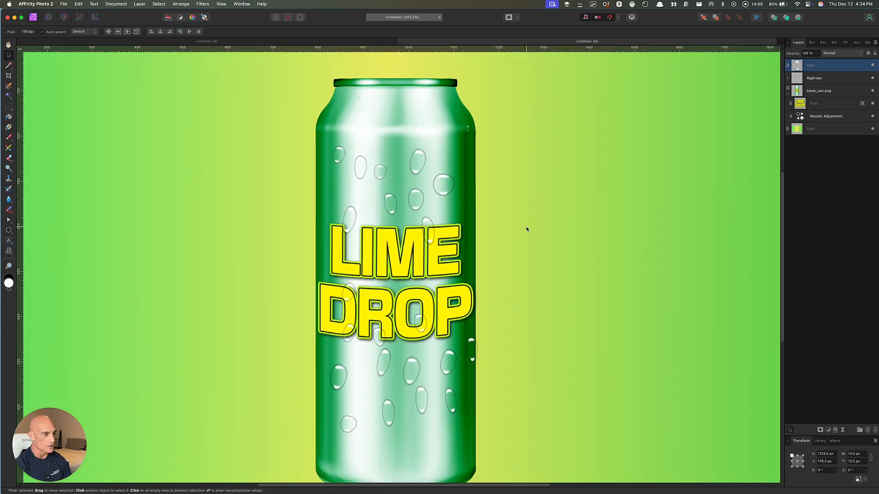
pyautogui.keyDown('alt'); pyautogui.scroll(-3, 526, 228); pyautogui.keyUp('alt')
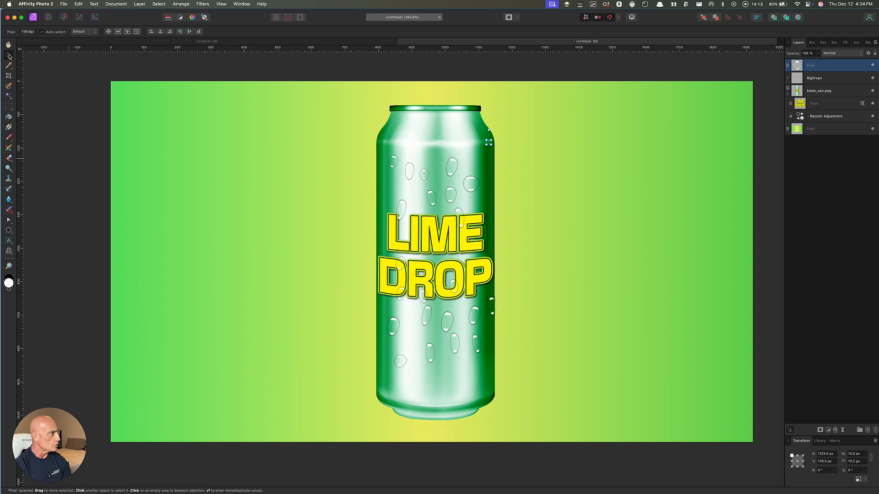
# Duplicate the small round drop straight down the can's right edge into an evenly spaced column about 770 px tall.
pyautogui.press('Return')
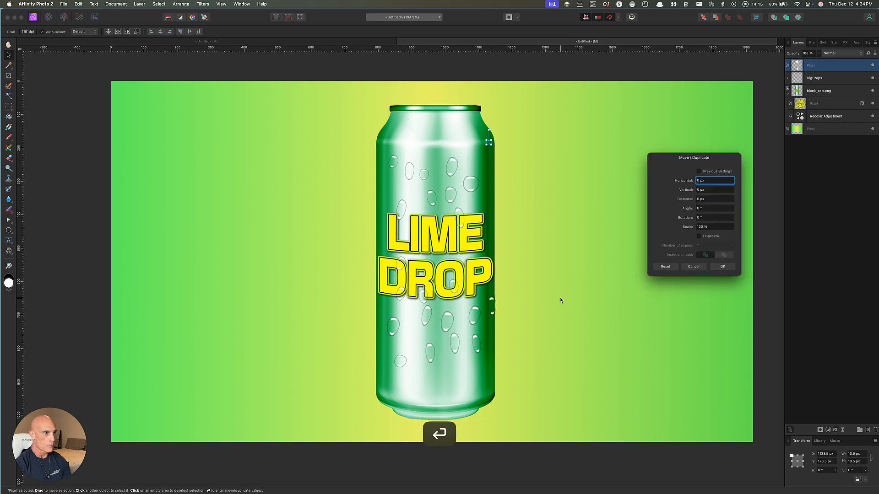
pyautogui.click(699, 237)
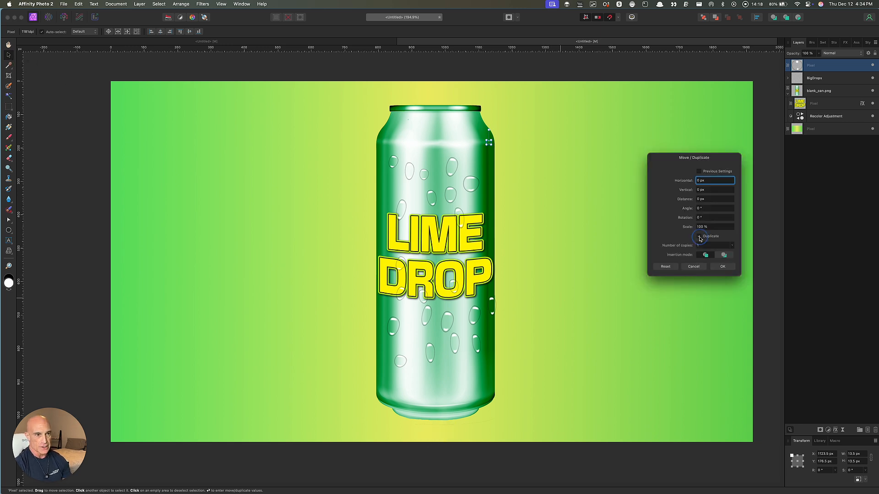
pyautogui.click(723, 256)
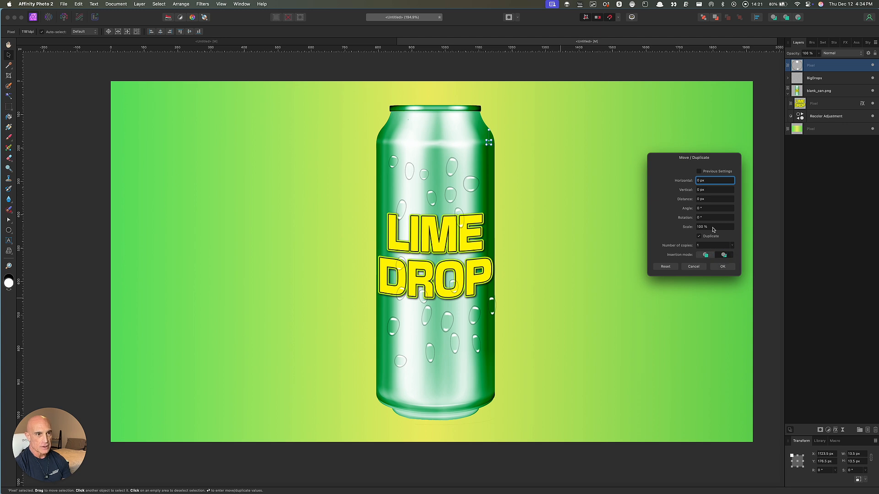
pyautogui.moveTo(686, 192); pyautogui.dragTo(690, 193)
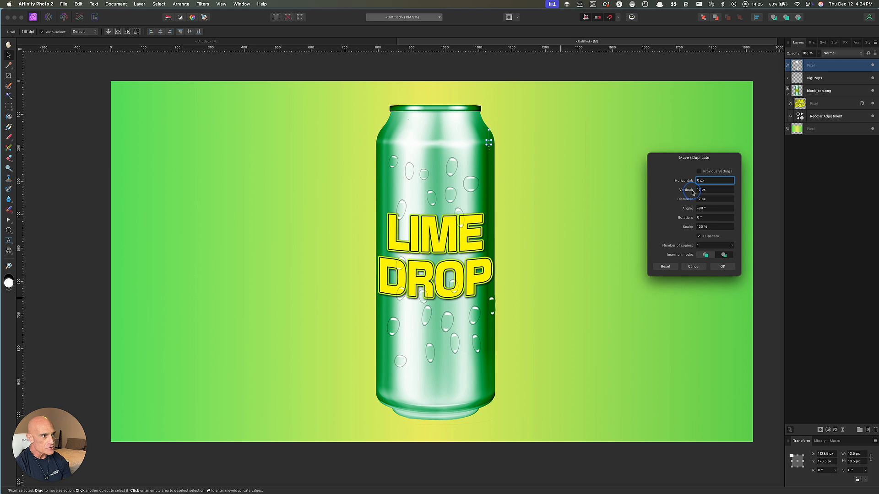
pyautogui.moveTo(692, 193); pyautogui.dragTo(693, 193)
pyautogui.moveTo(674, 248); pyautogui.dragTo(686, 253)
pyautogui.moveTo(687, 253); pyautogui.dragTo(687, 253)
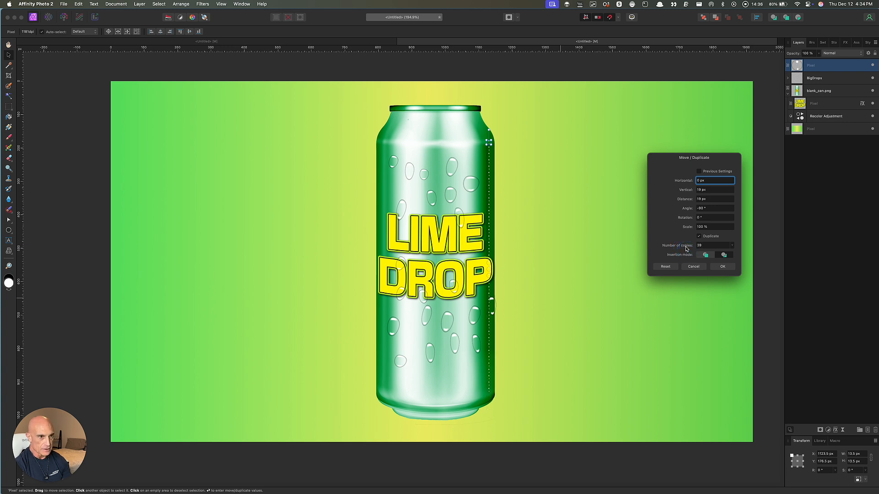
pyautogui.moveTo(689, 193); pyautogui.dragTo(691, 192)
pyautogui.moveTo(685, 248); pyautogui.dragTo(684, 249)
pyautogui.click(716, 268)
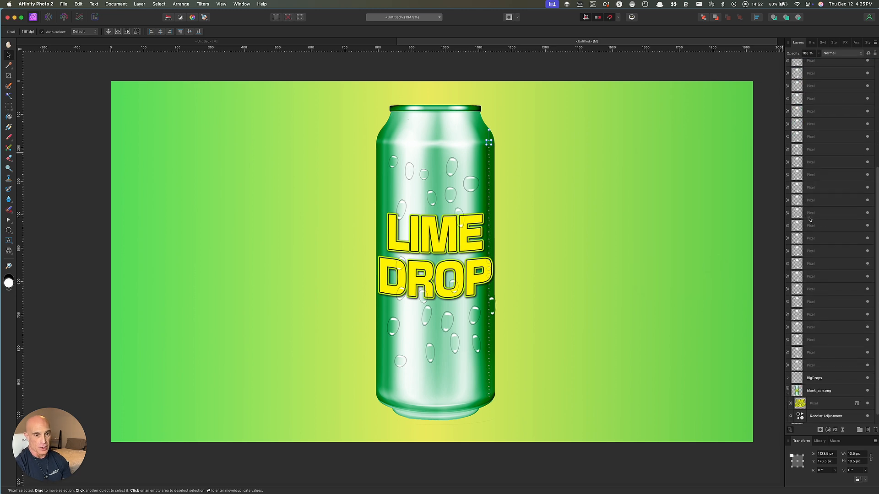
# Group the column of small drops and duplicate it side by side across the can to its left edge, with staggered heights.
pyautogui.keyDown('shift'); pyautogui.click(814, 356); pyautogui.keyUp('shift')
pyautogui.press('super+g')
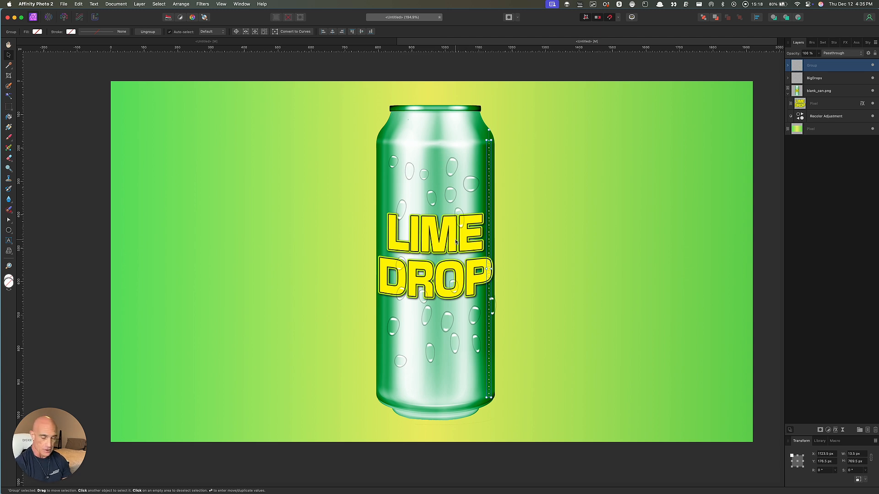
pyautogui.moveTo(483, 224); pyautogui.dragTo(381, 207)
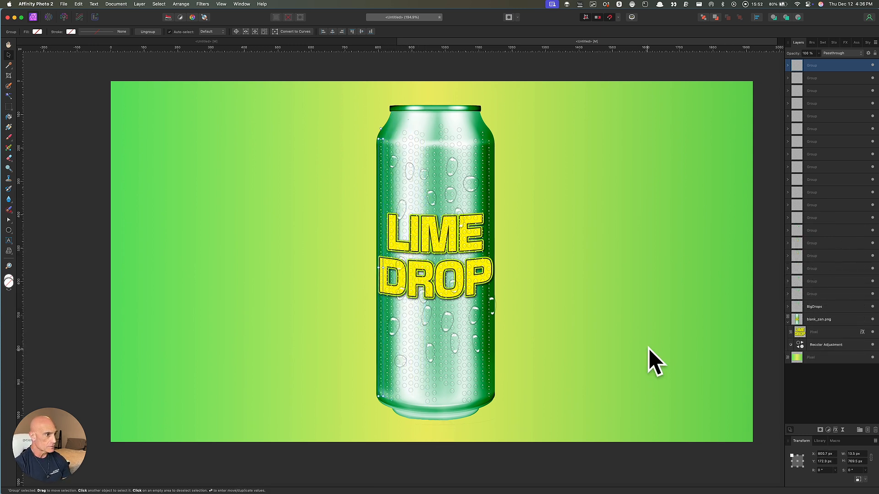
# Group all the small-drop columns together, then rasterize and trim that group into one pixel layer.
pyautogui.keyDown('shift'); pyautogui.click(831, 296); pyautogui.keyUp('shift')
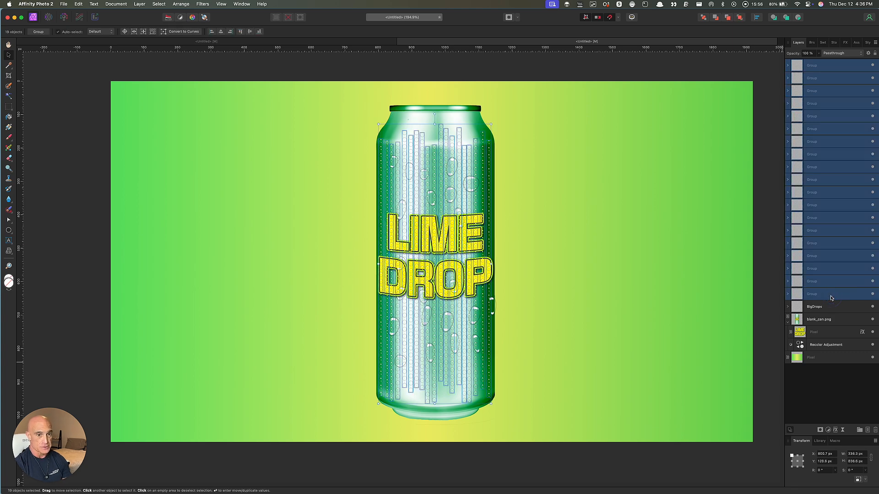
pyautogui.press('super+g')
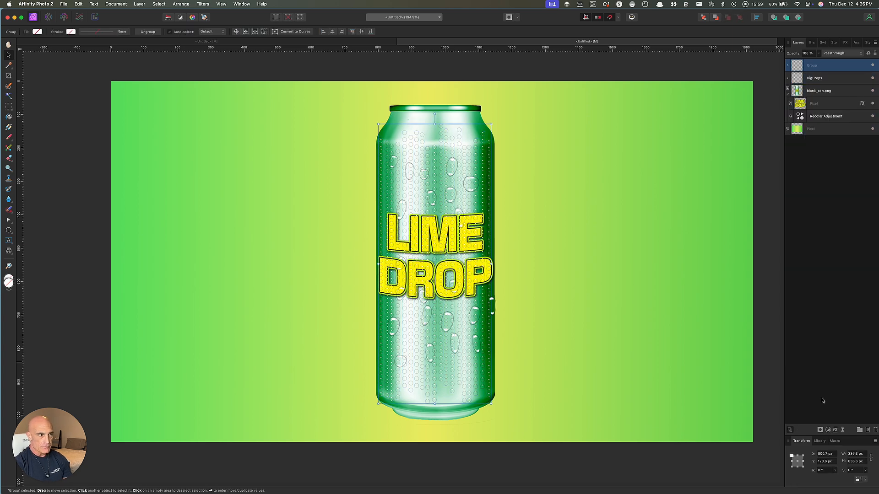
pyautogui.rightClick(819, 67)
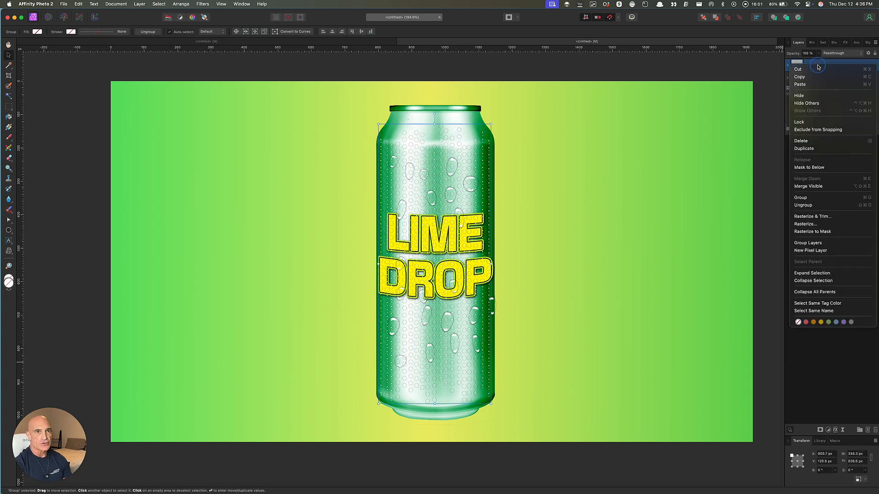
pyautogui.click(802, 219)
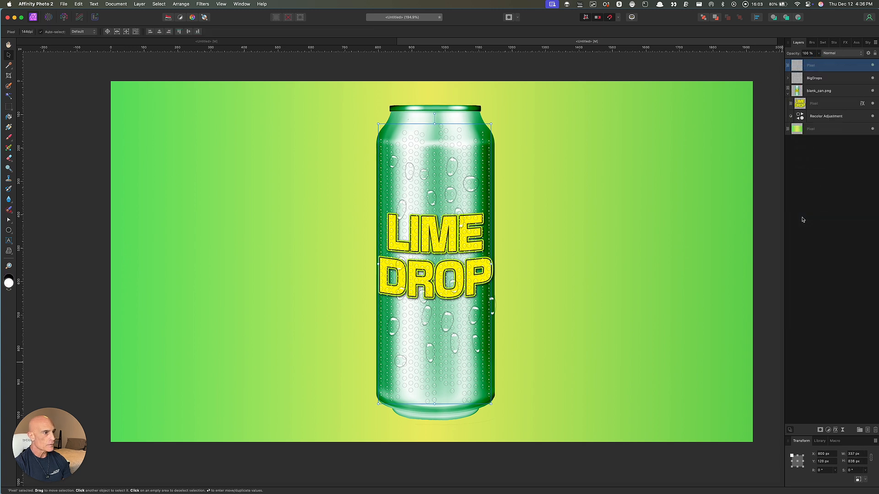
# Rasterize and trim the BigDrops group into a single pixel layer.
pyautogui.click(821, 82)
pyautogui.rightClick(821, 82)
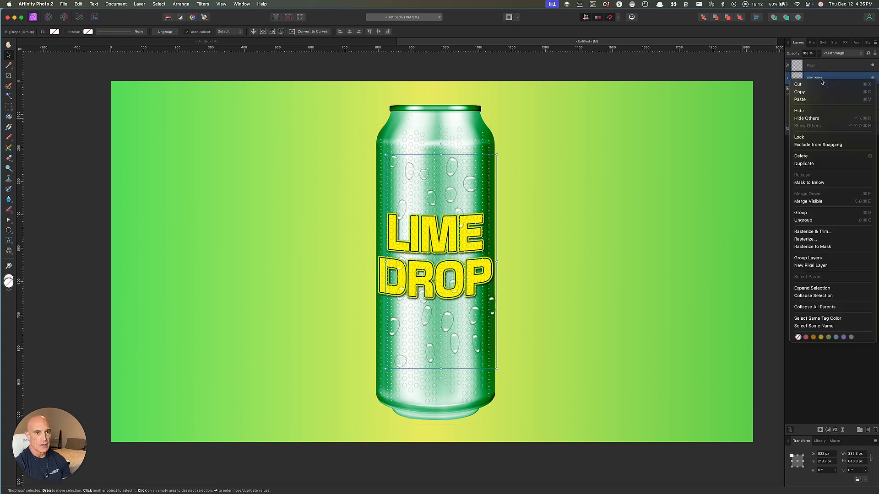
pyautogui.click(827, 232)
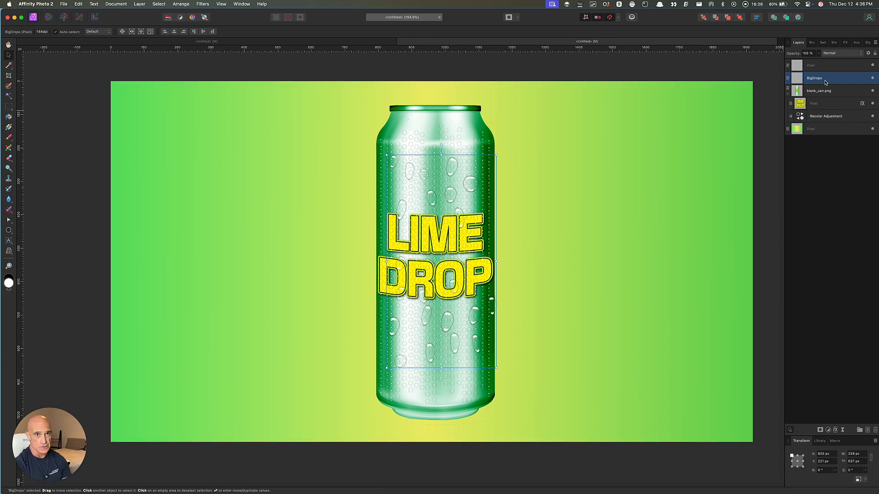
# Add an outer shadow to BigDrops with a 7.9 px radius, 1.4 px offset, 26% intensity and 270° angle.
pyautogui.click(836, 431)
pyautogui.click(579, 410)
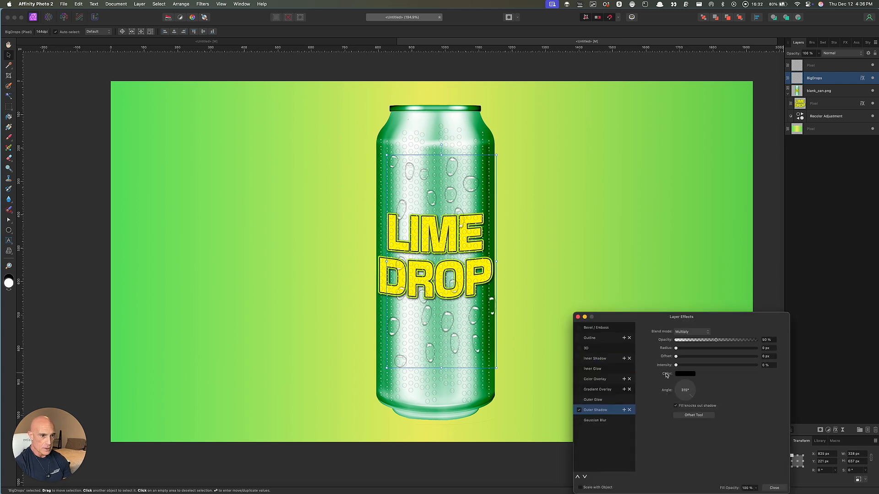
pyautogui.moveTo(679, 351); pyautogui.dragTo(695, 364)
pyautogui.moveTo(684, 395); pyautogui.dragTo(685, 405)
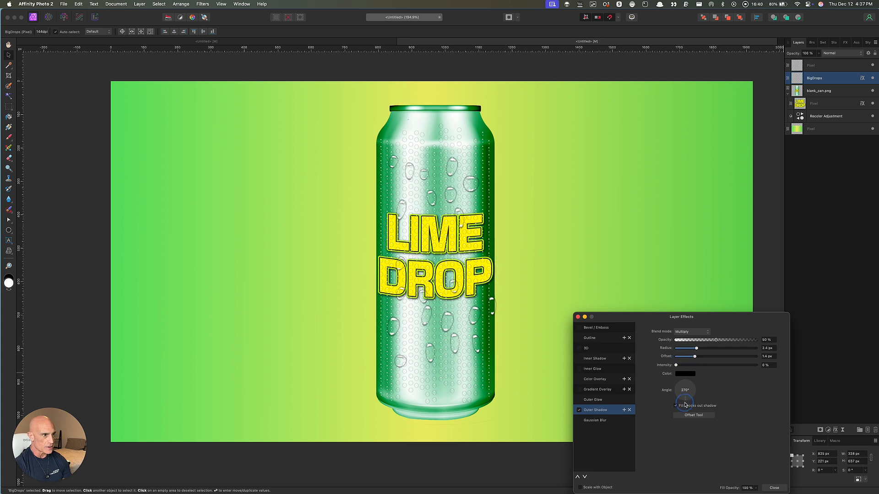
pyautogui.moveTo(676, 365); pyautogui.dragTo(706, 354)
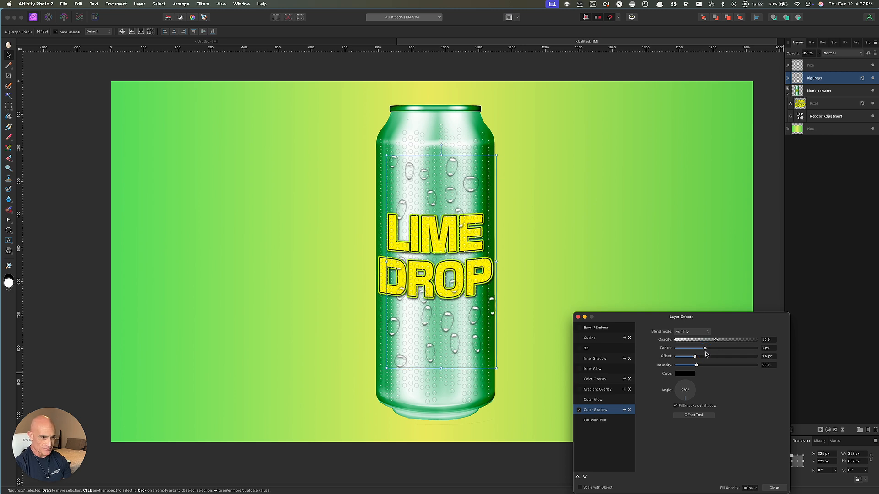
pyautogui.moveTo(706, 352); pyautogui.dragTo(708, 350)
# Raise the BigDrops shadow to a 20.7 px radius and 5.3 px offset, trying the Overlay blend mode before returning to Multiply.
pyautogui.click(694, 332)
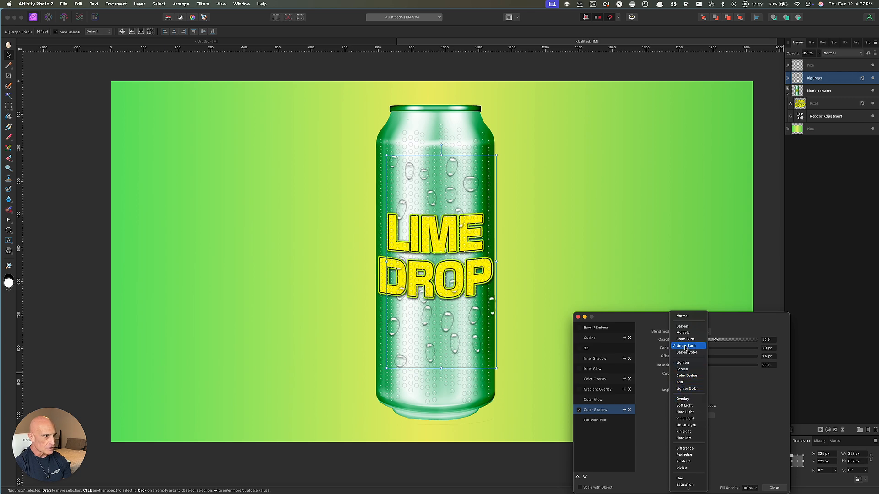
pyautogui.click(683, 399)
pyautogui.moveTo(708, 349)
pyautogui.mouseDown()
pyautogui.moveTo(723, 352)
pyautogui.moveTo(718, 362)
pyautogui.moveTo(700, 361)
pyautogui.moveTo(721, 362)
pyautogui.moveTo(701, 356)
pyautogui.mouseUp()
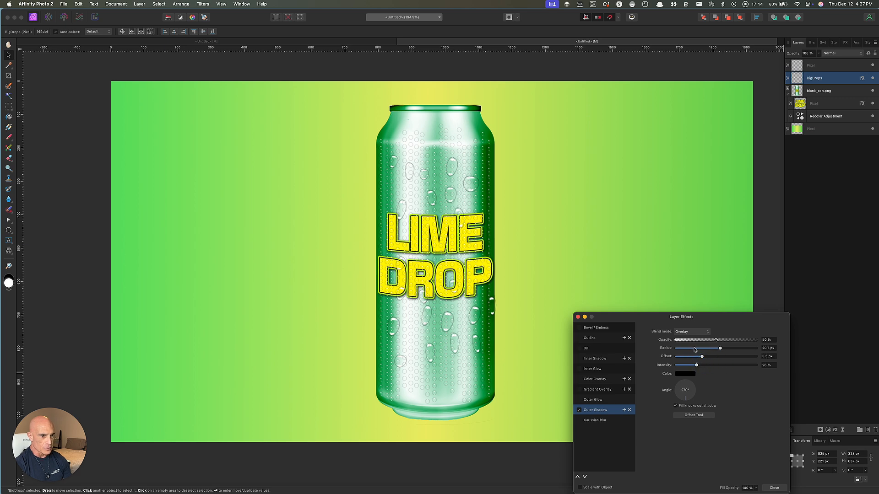
pyautogui.click(692, 332)
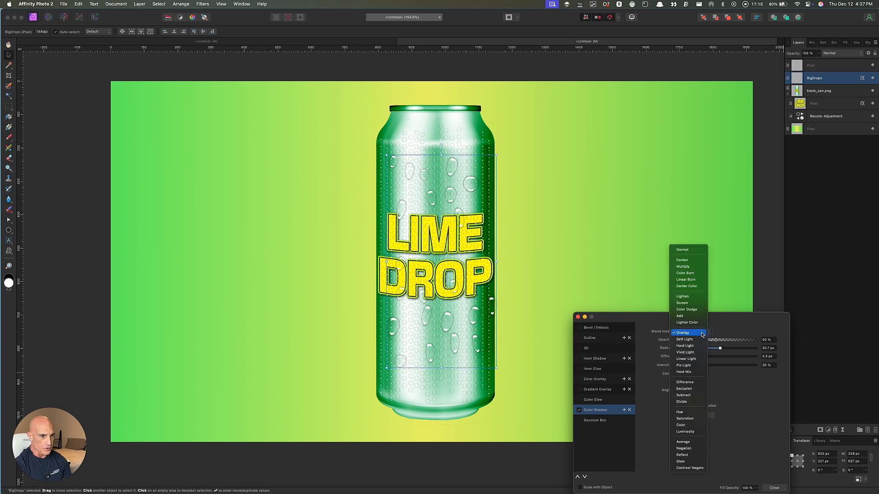
pyautogui.click(690, 267)
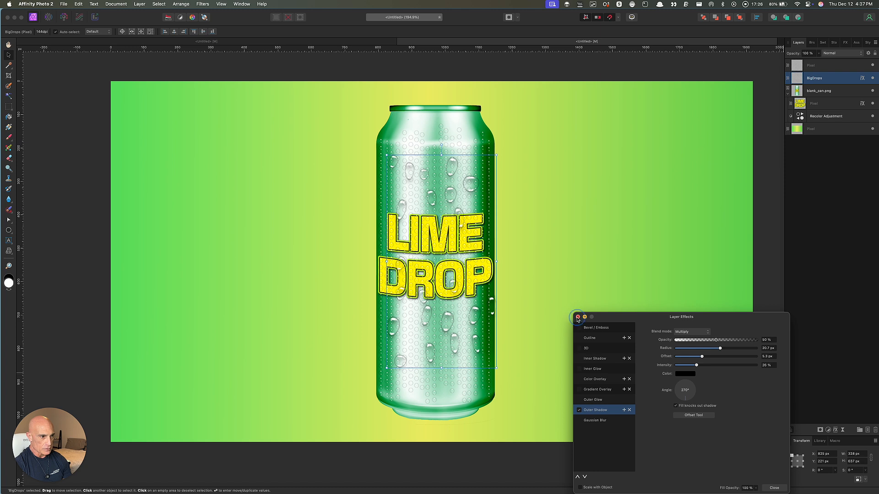
pyautogui.click(578, 318)
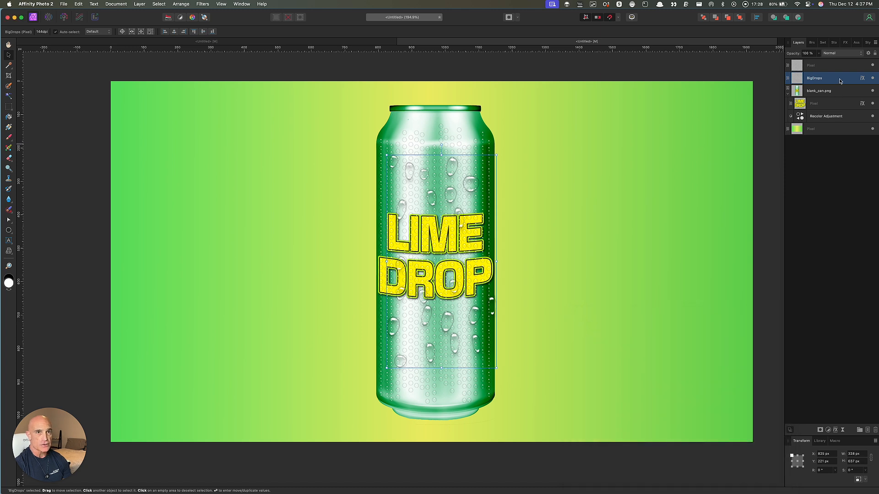
# Copy the outer shadow effect from BigDrops onto the small drops layer.
pyautogui.keyDown('shift'); pyautogui.click(861, 68); pyautogui.keyUp('shift')
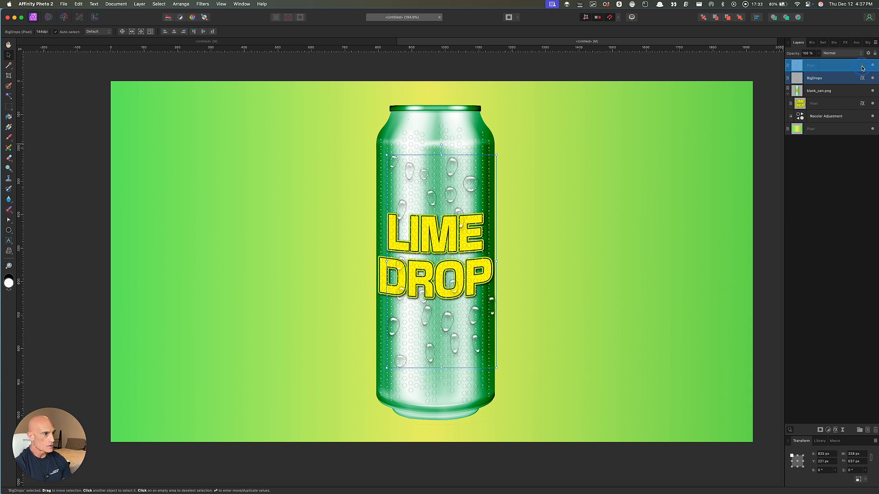
pyautogui.moveTo(862, 67); pyautogui.dragTo(862, 68)
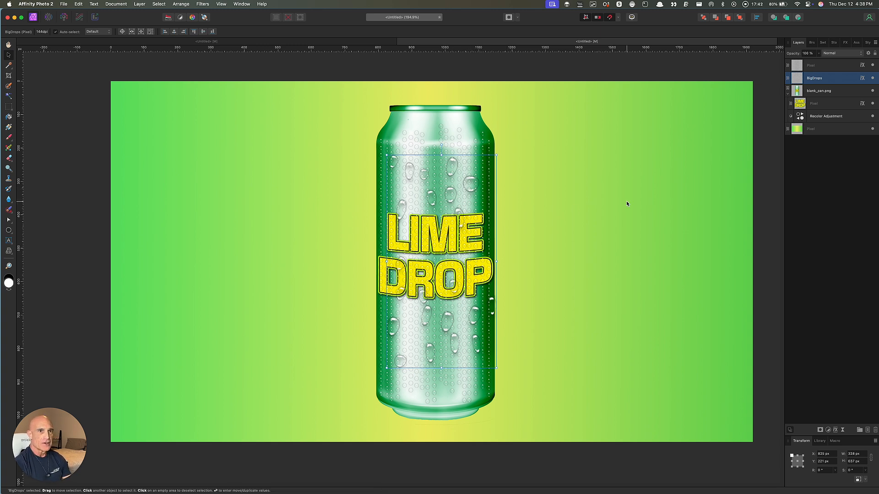
# Add a mask to the small drops layer and get a 25.2 px Paint Brush with black ready.
pyautogui.click(832, 68)
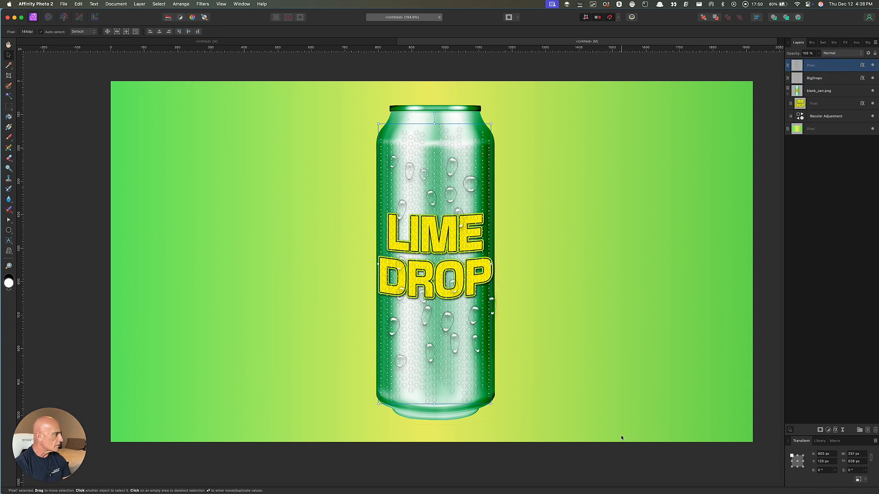
pyautogui.click(820, 430)
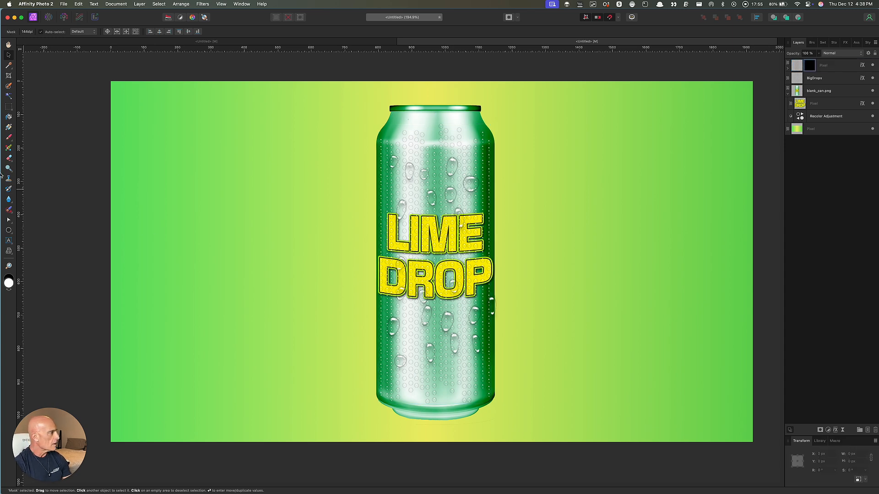
pyautogui.click(10, 278)
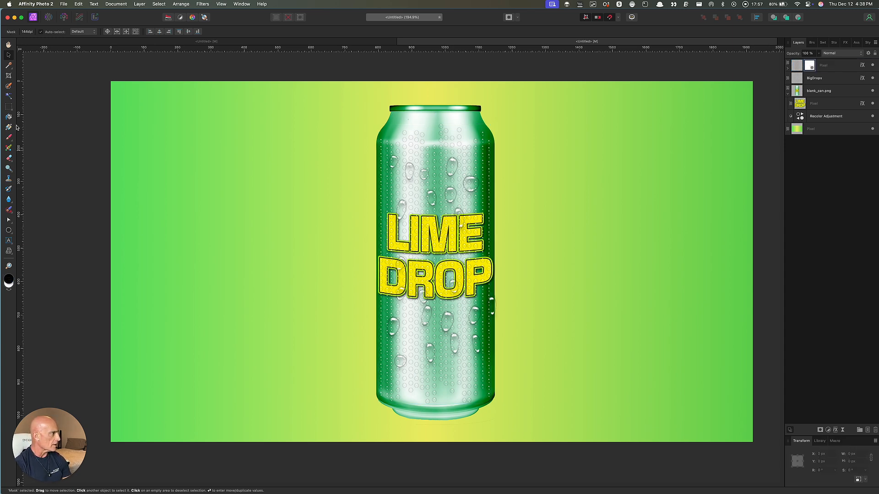
pyautogui.click(9, 139)
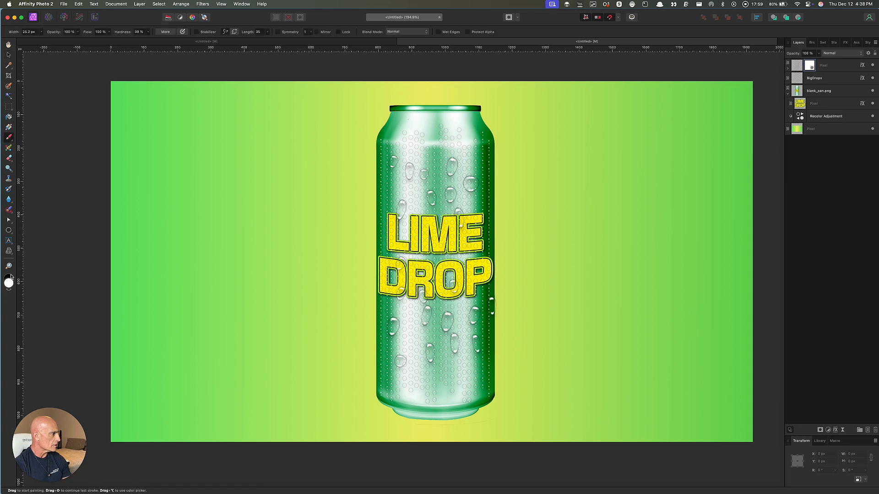
# Paint black on the mask over each large drop to hide the small drops inside them.
pyautogui.scroll(3, 407, 298)
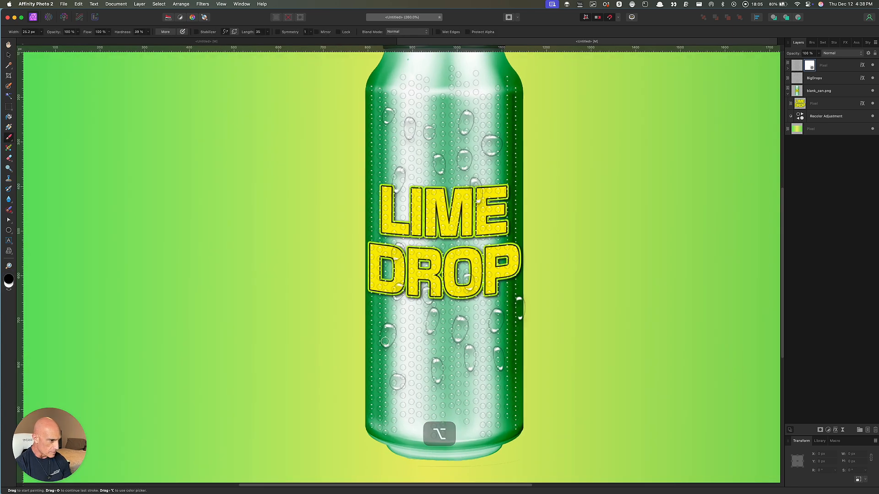
pyautogui.moveTo(386, 343)
pyautogui.mouseDown()
pyautogui.moveTo(390, 325)
pyautogui.moveTo(379, 343)
pyautogui.moveTo(395, 345)
pyautogui.mouseUp()
pyautogui.moveTo(396, 381)
pyautogui.mouseDown()
pyautogui.moveTo(392, 370)
pyautogui.moveTo(394, 392)
pyautogui.moveTo(440, 365)
pyautogui.moveTo(433, 360)
pyautogui.moveTo(436, 381)
pyautogui.moveTo(430, 323)
pyautogui.moveTo(401, 289)
pyautogui.moveTo(397, 297)
pyautogui.mouseUp()
pyautogui.moveTo(457, 323)
pyautogui.mouseDown()
pyautogui.moveTo(453, 339)
pyautogui.moveTo(475, 357)
pyautogui.moveTo(465, 365)
pyautogui.mouseUp()
pyautogui.moveTo(499, 355); pyautogui.dragTo(497, 351)
pyautogui.moveTo(494, 331); pyautogui.dragTo(495, 321)
pyautogui.moveTo(474, 187); pyautogui.dragTo(477, 188)
pyautogui.moveTo(489, 156)
pyautogui.mouseDown()
pyautogui.moveTo(460, 164)
pyautogui.moveTo(427, 170)
pyautogui.moveTo(439, 158)
pyautogui.moveTo(459, 174)
pyautogui.moveTo(466, 123)
pyautogui.moveTo(477, 131)
pyautogui.moveTo(412, 140)
pyautogui.moveTo(404, 131)
pyautogui.moveTo(392, 192)
pyautogui.moveTo(399, 178)
pyautogui.moveTo(403, 188)
pyautogui.moveTo(381, 112)
pyautogui.mouseUp()
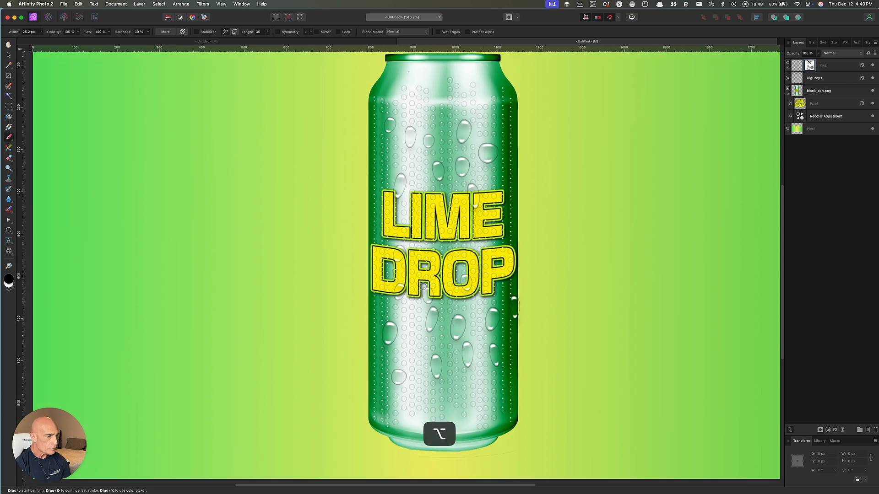
pyautogui.scroll(-3, 423, 286)
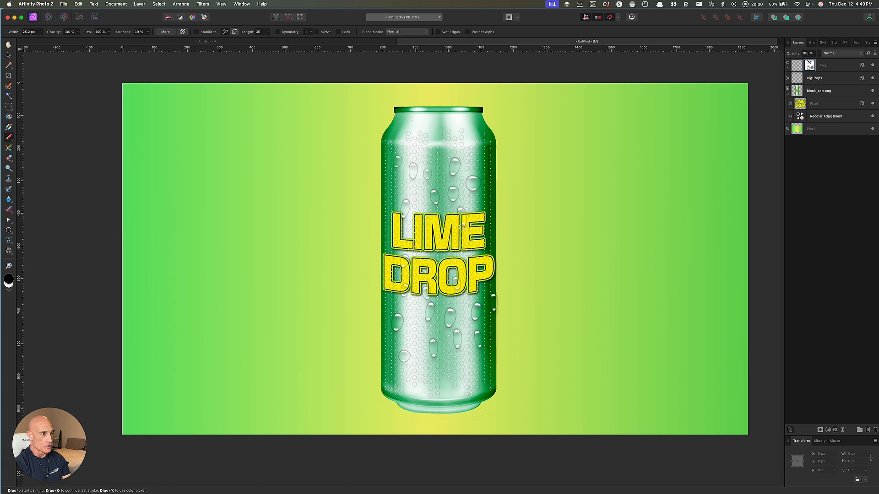
# Rasterize and trim the masked small drops layer, then duplicate it.
pyautogui.click(835, 67)
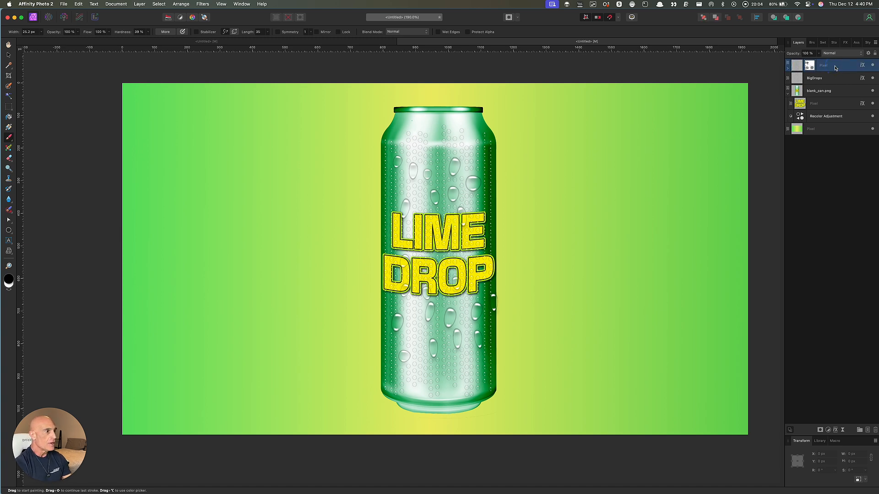
pyautogui.rightClick(835, 67)
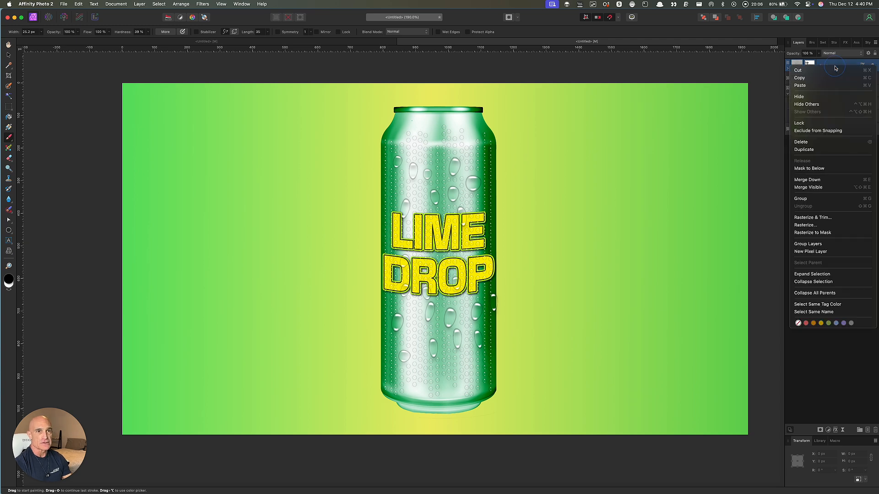
pyautogui.click(813, 217)
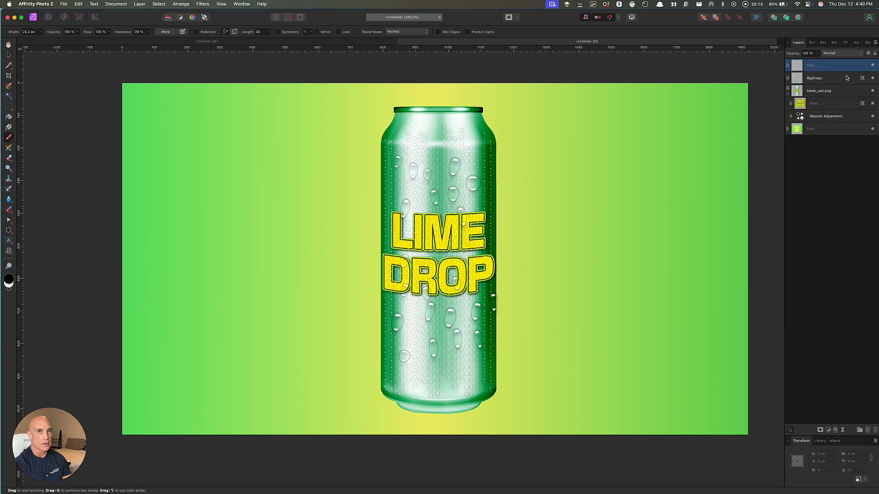
pyautogui.press('super+shift+n')
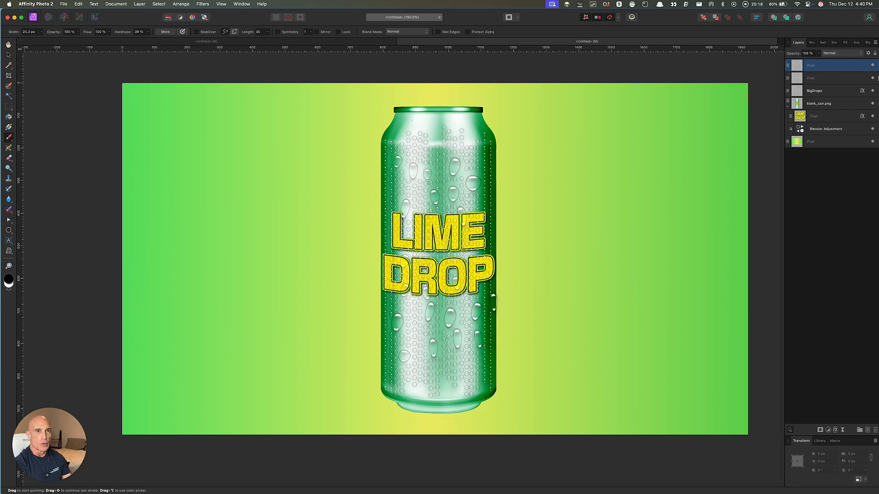
# Set the duplicated small drops layer to the Add blend mode, then group both small drops layers and rasterize and trim the group.
pyautogui.click(838, 54)
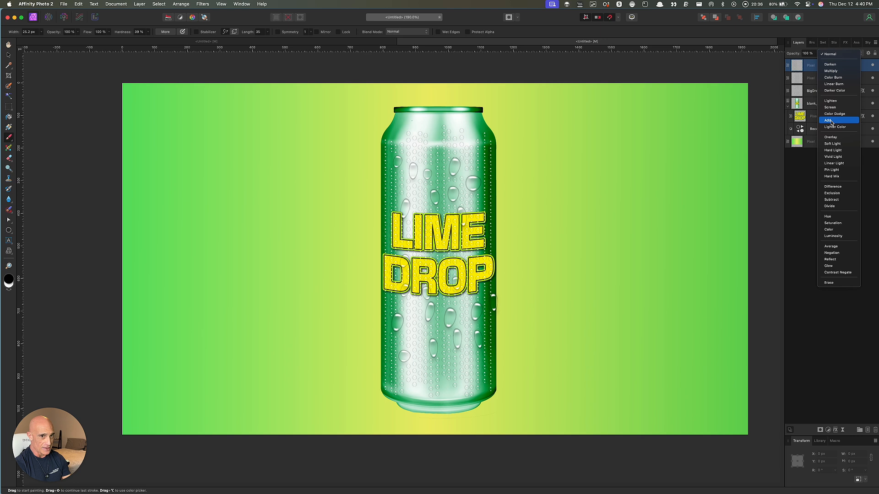
pyautogui.click(831, 121)
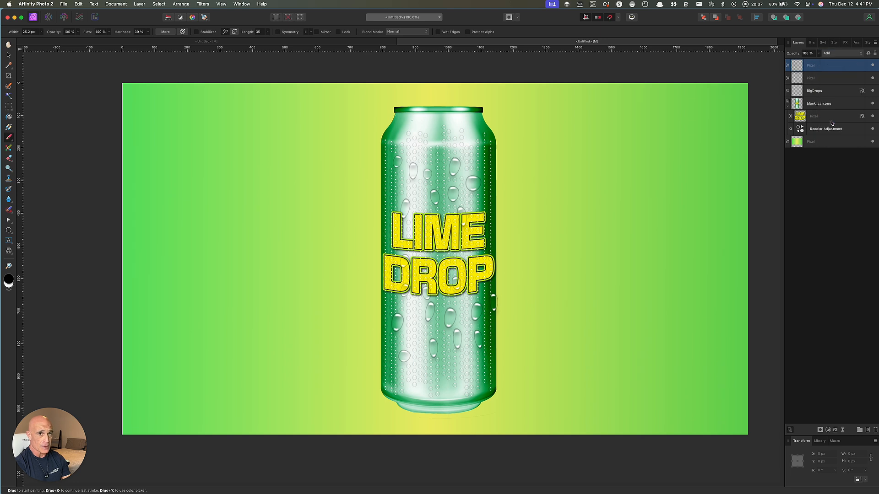
pyautogui.keyDown('shift'); pyautogui.click(836, 80); pyautogui.keyUp('shift')
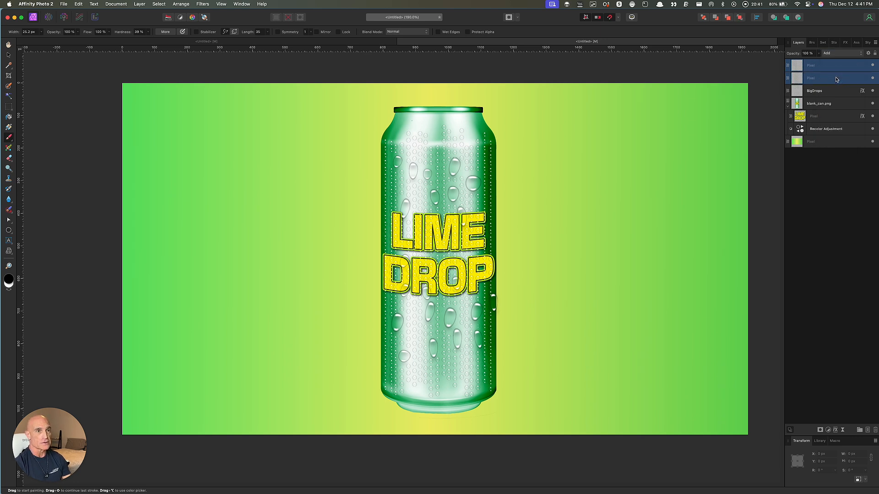
pyautogui.rightClick(836, 79)
pyautogui.click(814, 185)
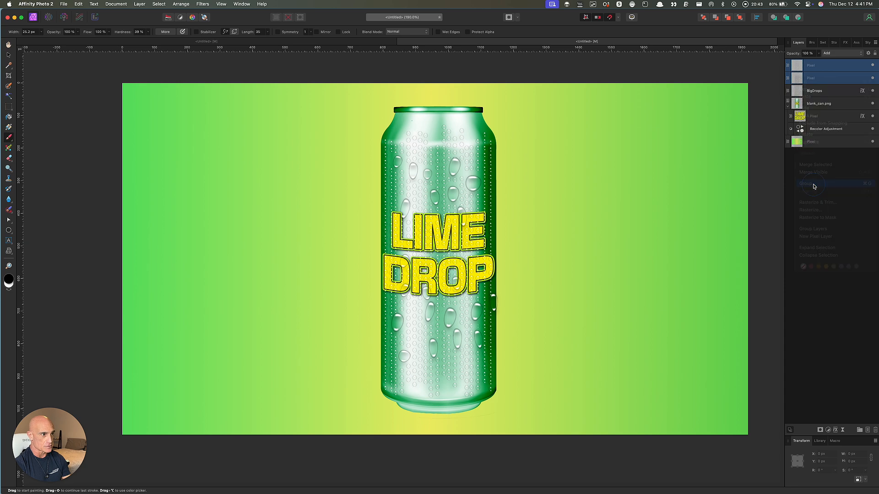
pyautogui.rightClick(835, 70)
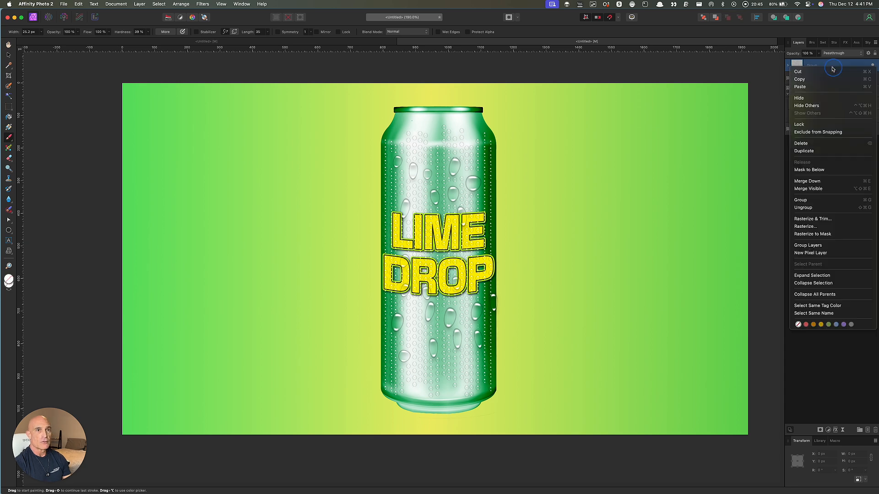
pyautogui.click(808, 220)
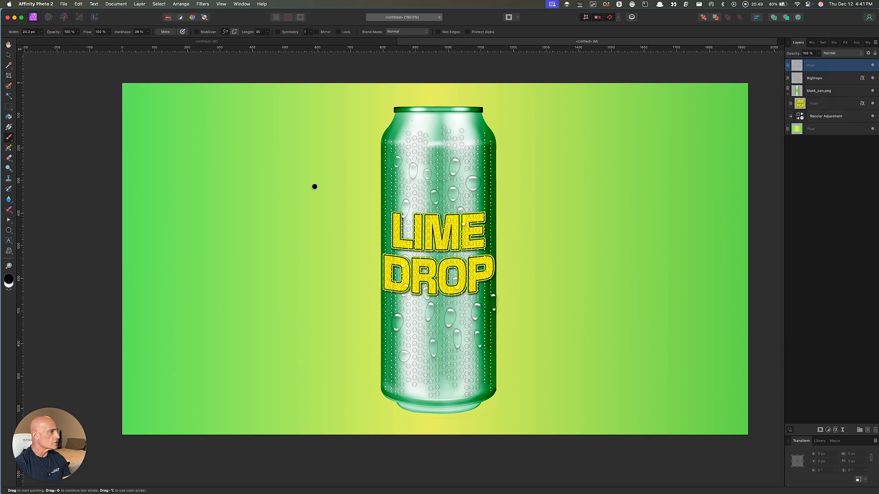
# Warp the small drops layer with Liquify Push Forward strokes across the can so the drop rows look irregular, and apply it.
pyautogui.click(48, 18)
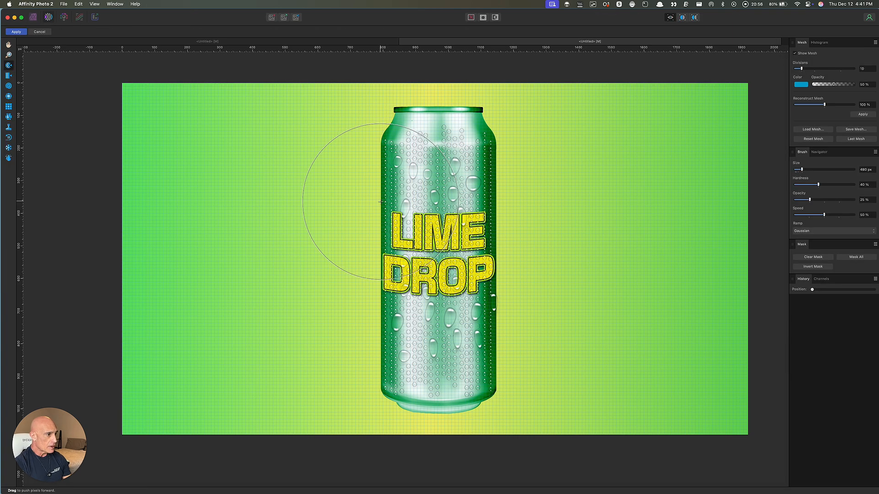
pyautogui.moveTo(384, 196)
pyautogui.mouseDown()
pyautogui.moveTo(408, 283)
pyautogui.moveTo(434, 324)
pyautogui.moveTo(421, 343)
pyautogui.mouseUp()
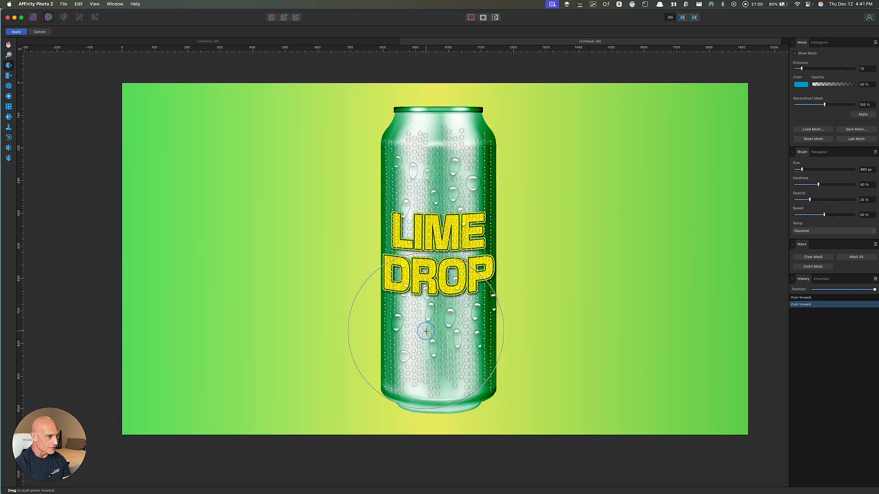
pyautogui.moveTo(475, 181); pyautogui.dragTo(490, 166)
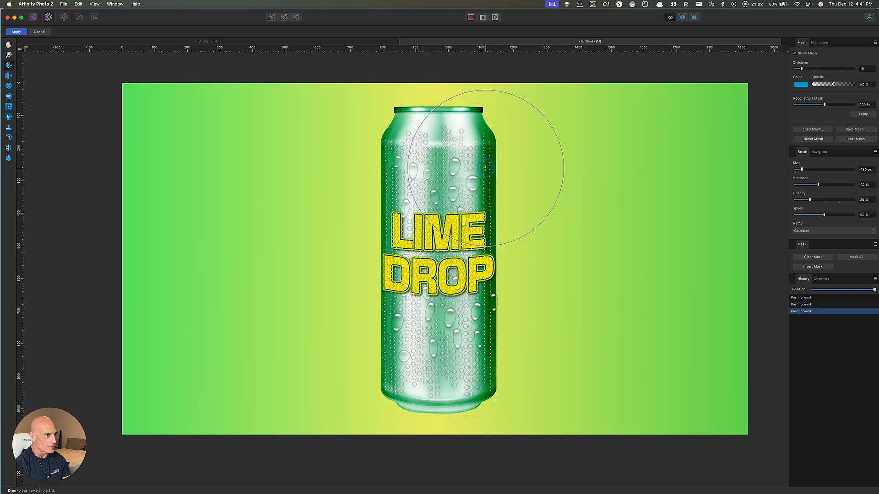
pyautogui.moveTo(505, 311)
pyautogui.mouseDown()
pyautogui.moveTo(412, 412)
pyautogui.moveTo(377, 279)
pyautogui.moveTo(421, 245)
pyautogui.moveTo(428, 284)
pyautogui.moveTo(462, 264)
pyautogui.moveTo(465, 249)
pyautogui.moveTo(412, 206)
pyautogui.moveTo(422, 137)
pyautogui.mouseUp()
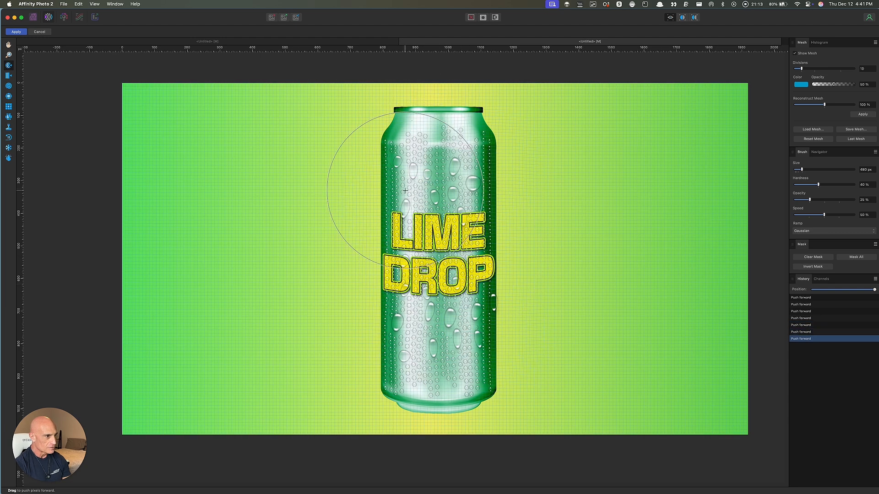
pyautogui.moveTo(390, 195)
pyautogui.mouseDown()
pyautogui.moveTo(364, 187)
pyautogui.moveTo(422, 383)
pyautogui.mouseUp()
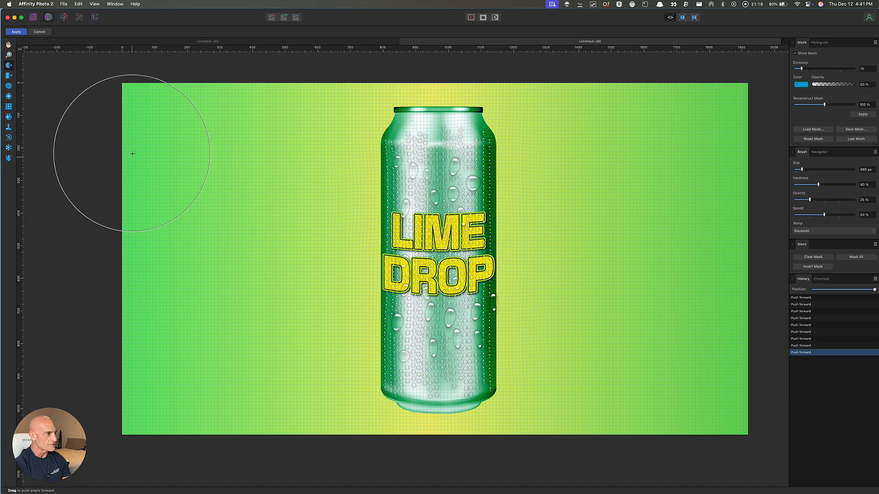
pyautogui.click(17, 31)
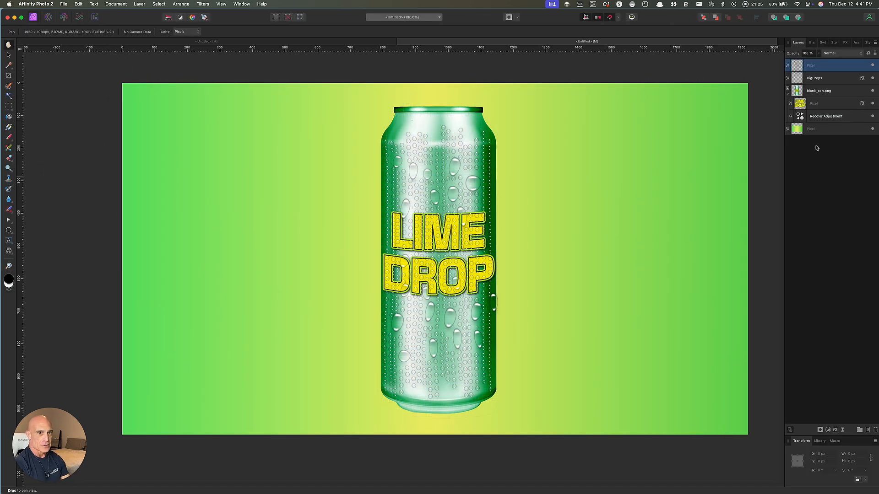
# Add a new pixel layer directly above the gradient background and ready a black Paint Brush with 0% hardness.
pyautogui.click(832, 130)
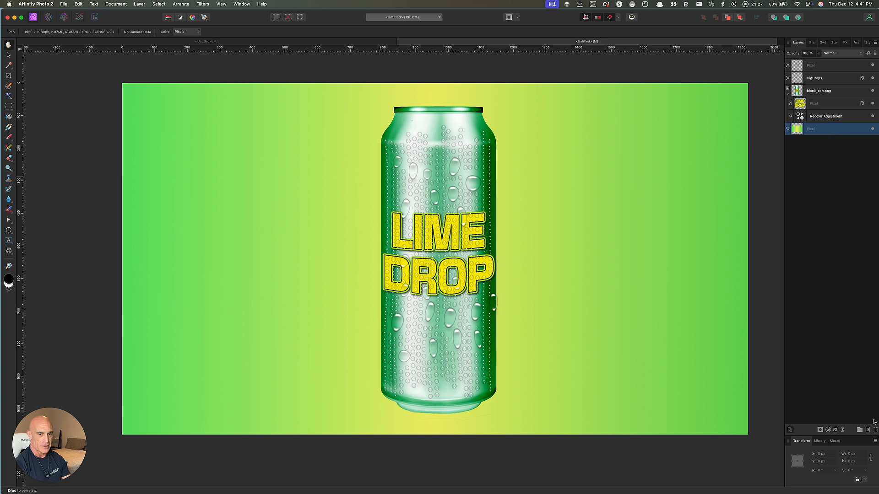
pyautogui.click(868, 431)
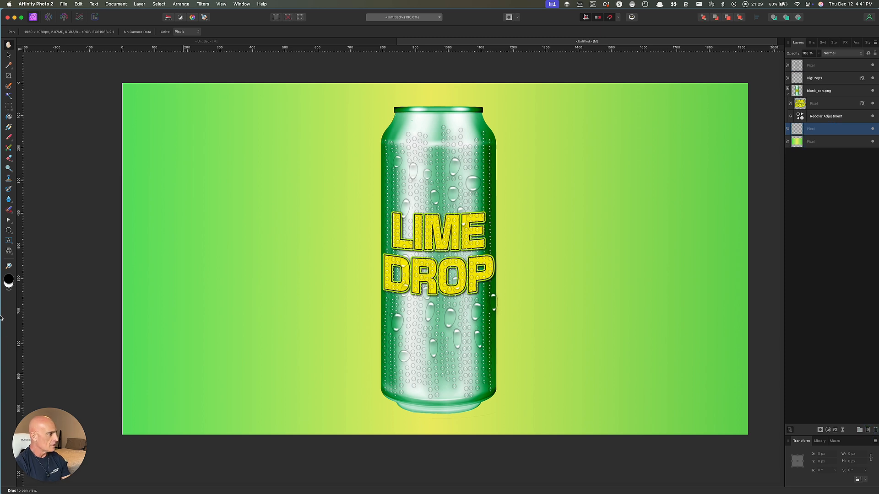
pyautogui.click(10, 138)
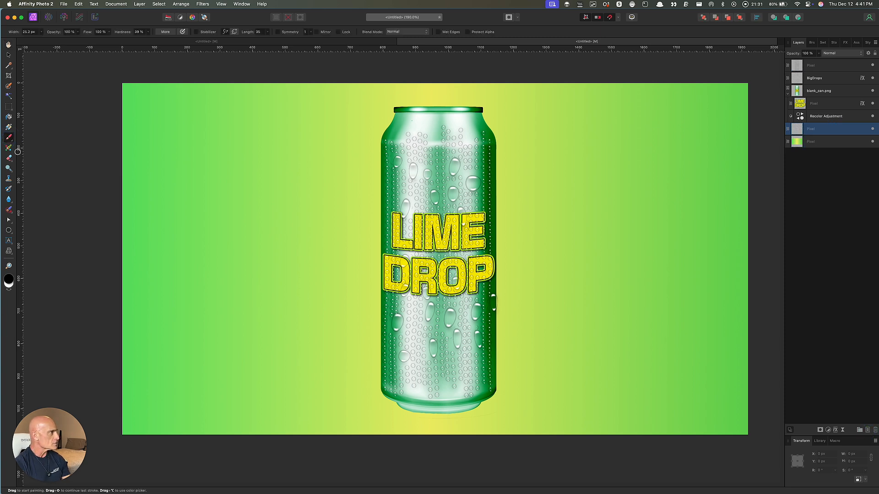
pyautogui.click(149, 32)
pyautogui.moveTo(147, 39); pyautogui.dragTo(102, 44)
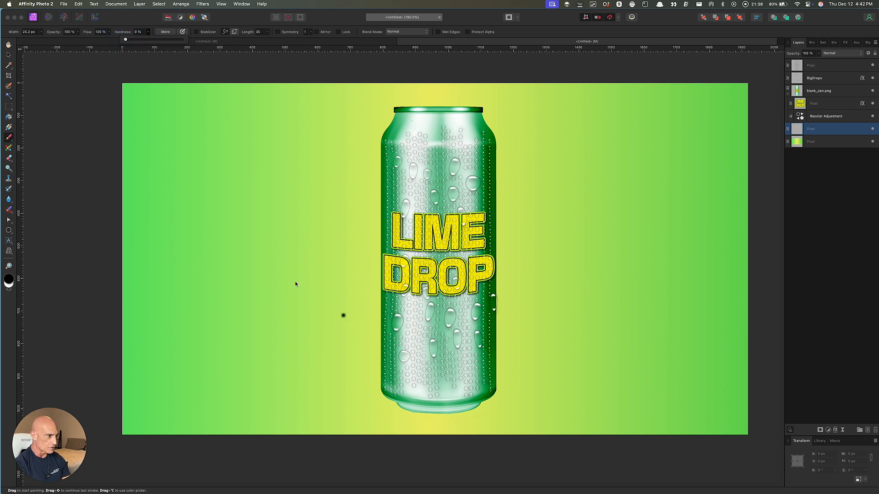
# Enlarge the brush to 271.7 px and dab soft black behind the base of the can.
pyautogui.press(']')
pyautogui.press(']')
pyautogui.press(']')
pyautogui.press(']')
pyautogui.press(']')
pyautogui.press(']')
pyautogui.press(']')
pyautogui.press(']')
pyautogui.press(']')
pyautogui.press(']')
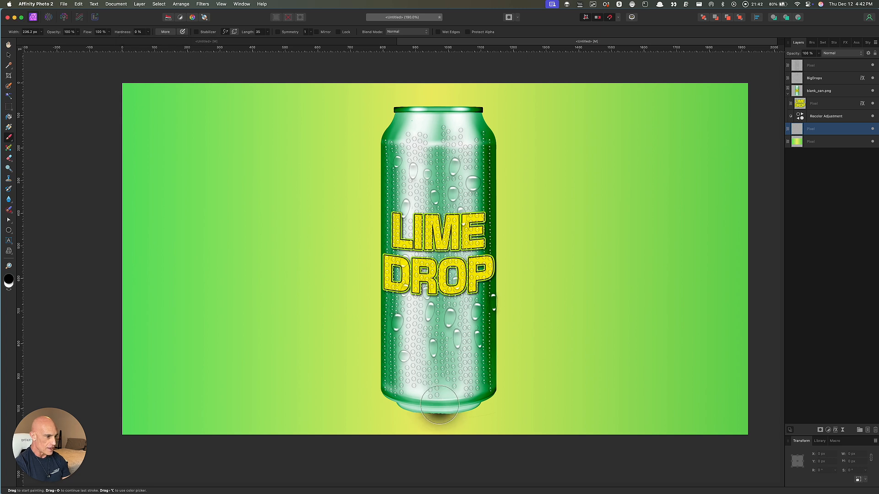
pyautogui.press(']')
pyautogui.click(440, 406)
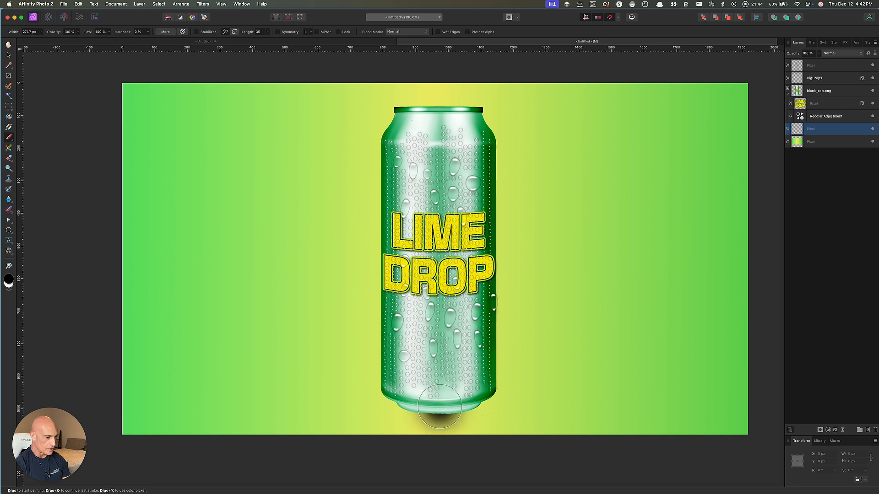
pyautogui.click(441, 407)
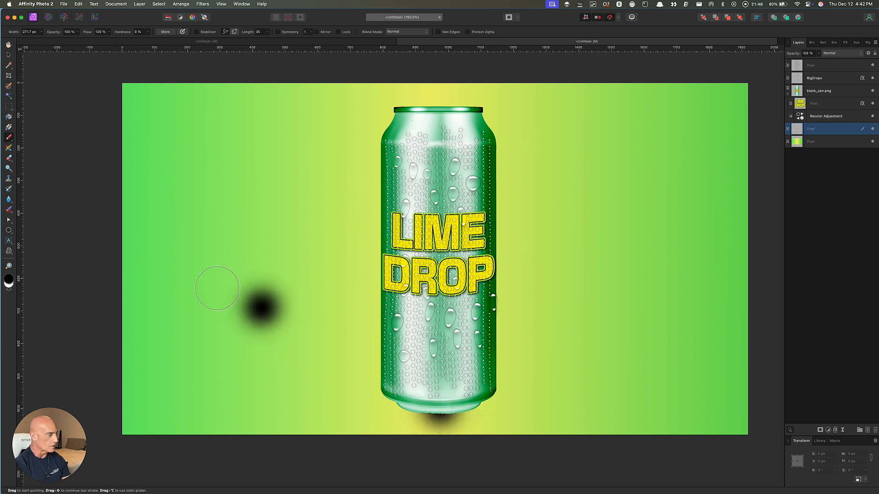
# Stretch the black dab horizontally into a wide, soft shadow extending past both sides of the can's base, then deselect it.
pyautogui.click(9, 55)
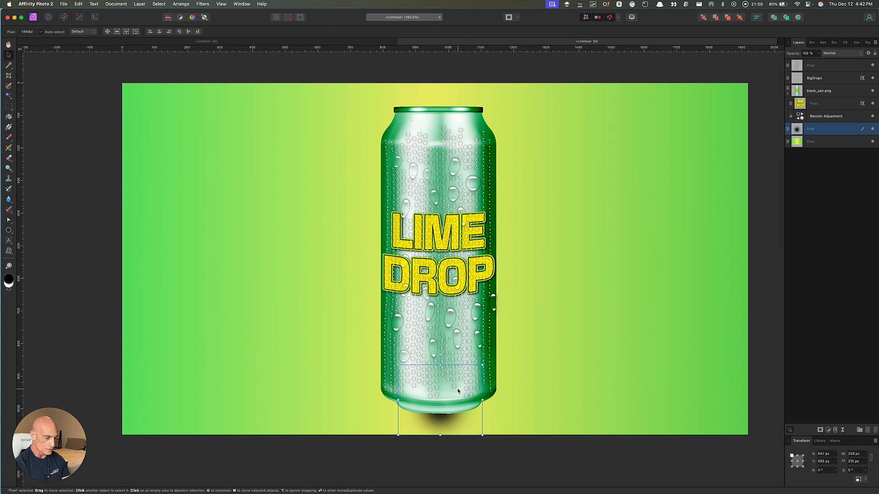
pyautogui.moveTo(482, 400); pyautogui.dragTo(586, 404)
pyautogui.press('super+d')
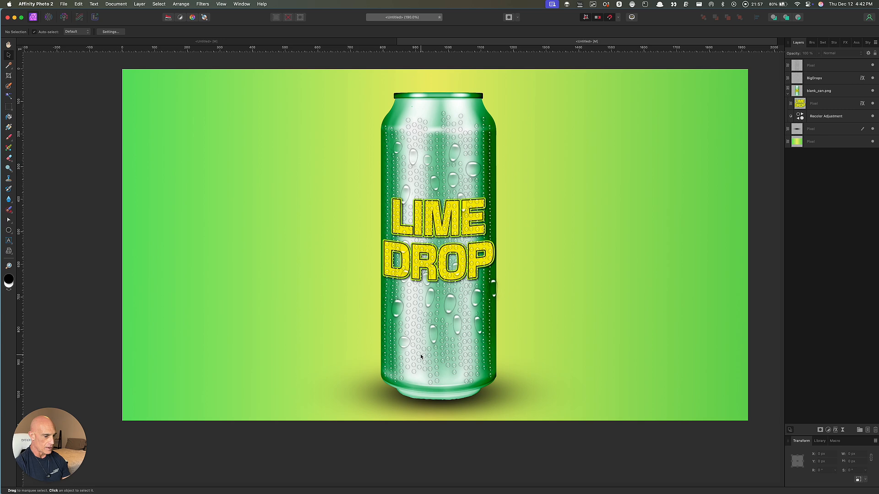
pyautogui.scroll(-2, 421, 353)
pyautogui.scroll(-1, 411, 354)
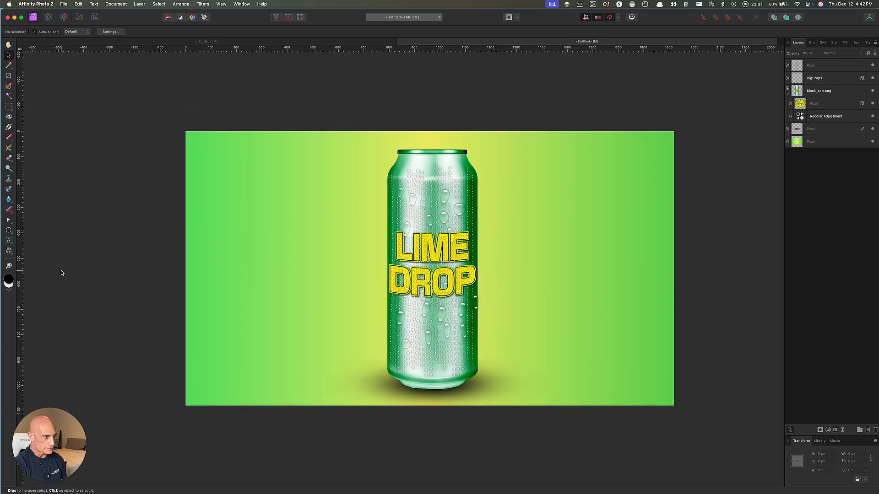